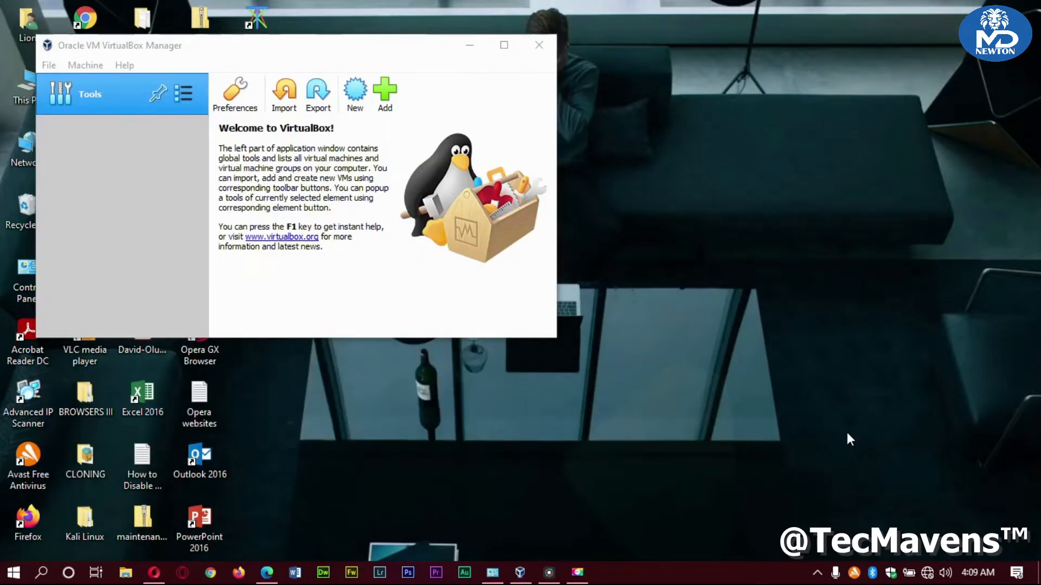
# Create a new VM named 'Kali Linux' with type Linux and version Debian (64-bit)
pyautogui.click(349, 102)
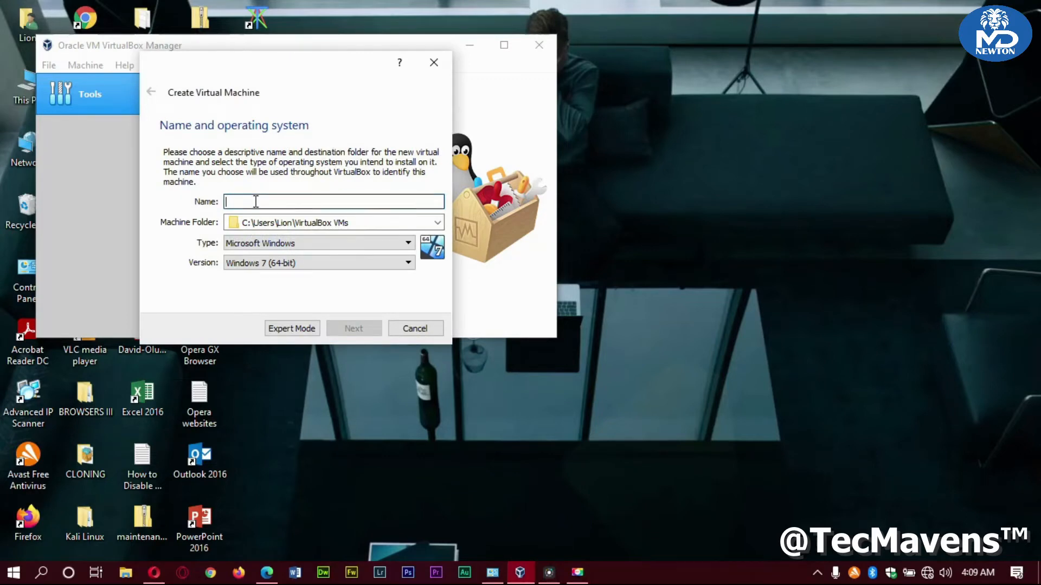
pyautogui.write('Kali')
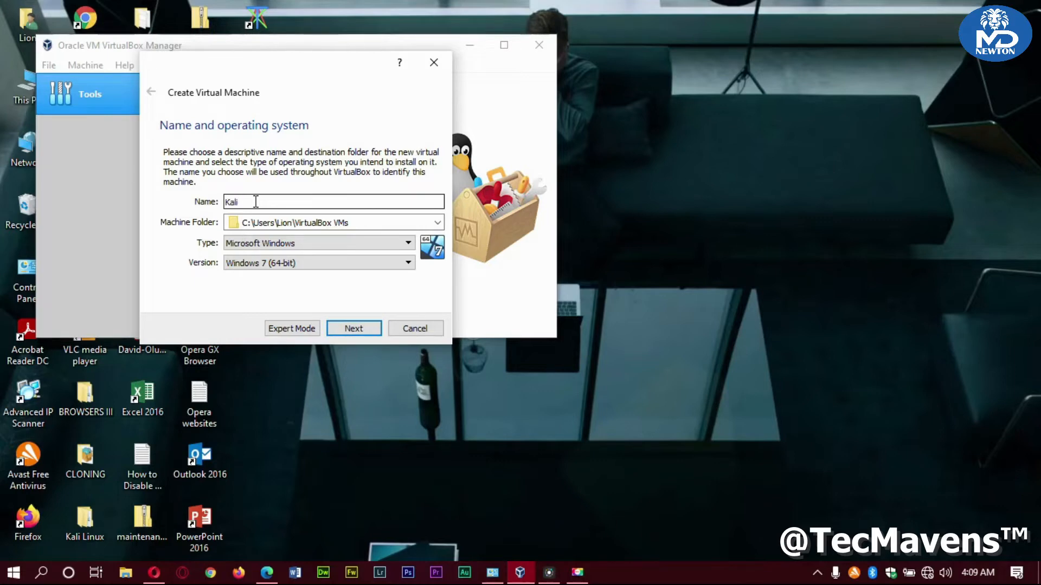
pyautogui.write(' Linux')
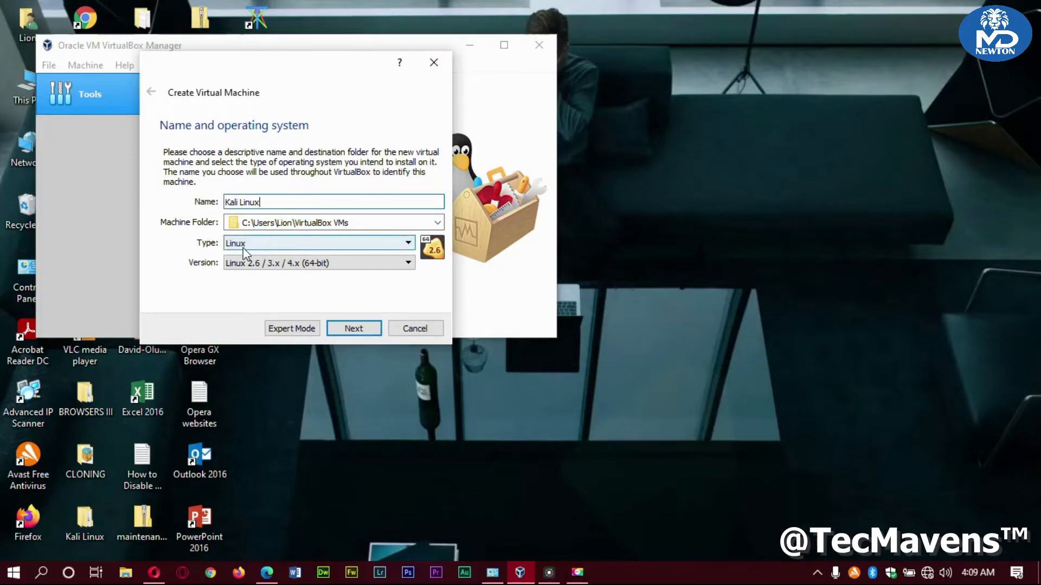
pyautogui.click(270, 270)
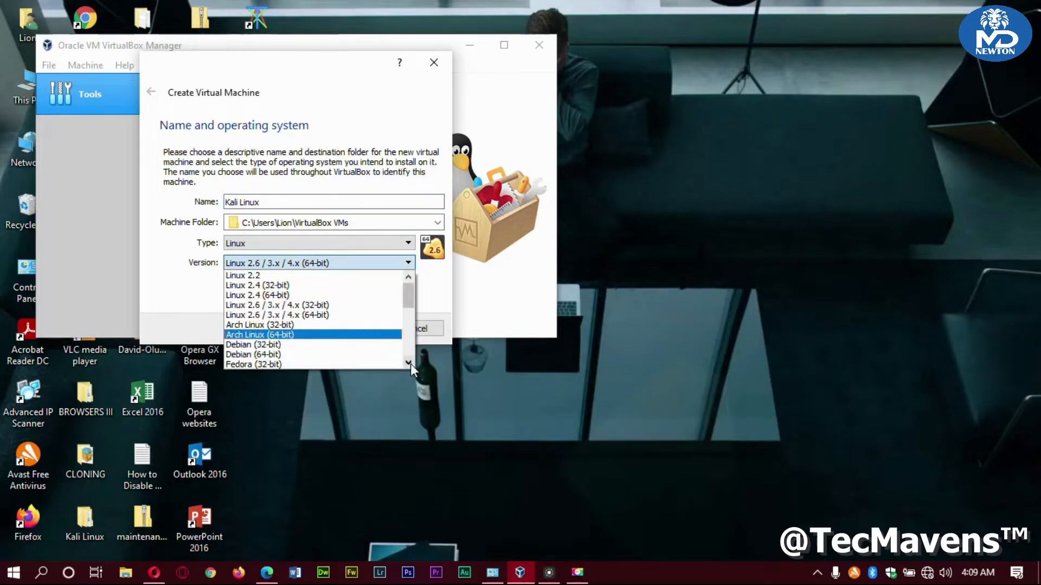
pyautogui.scroll(-2, 411, 363)
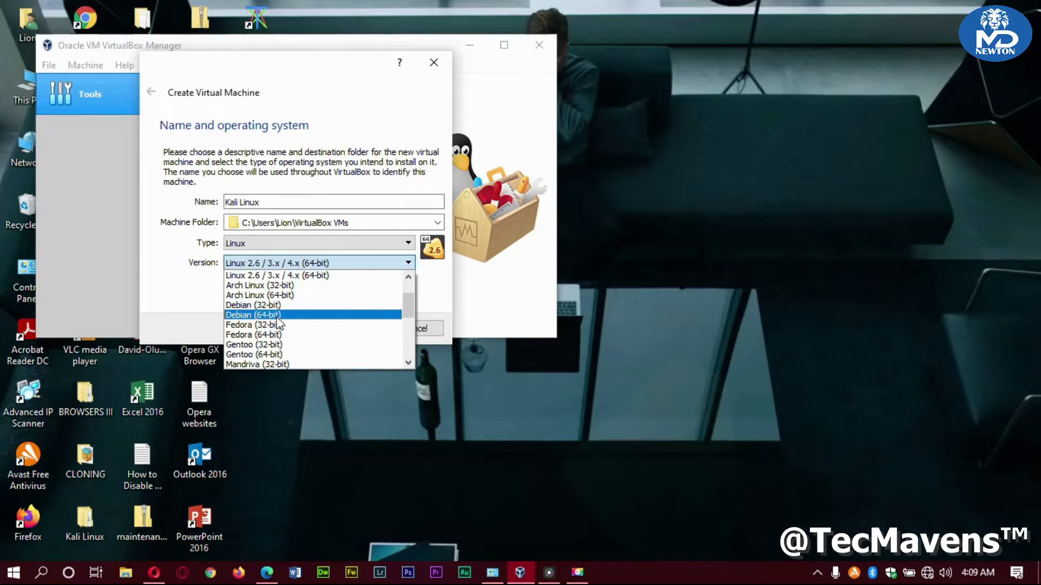
pyautogui.click(277, 316)
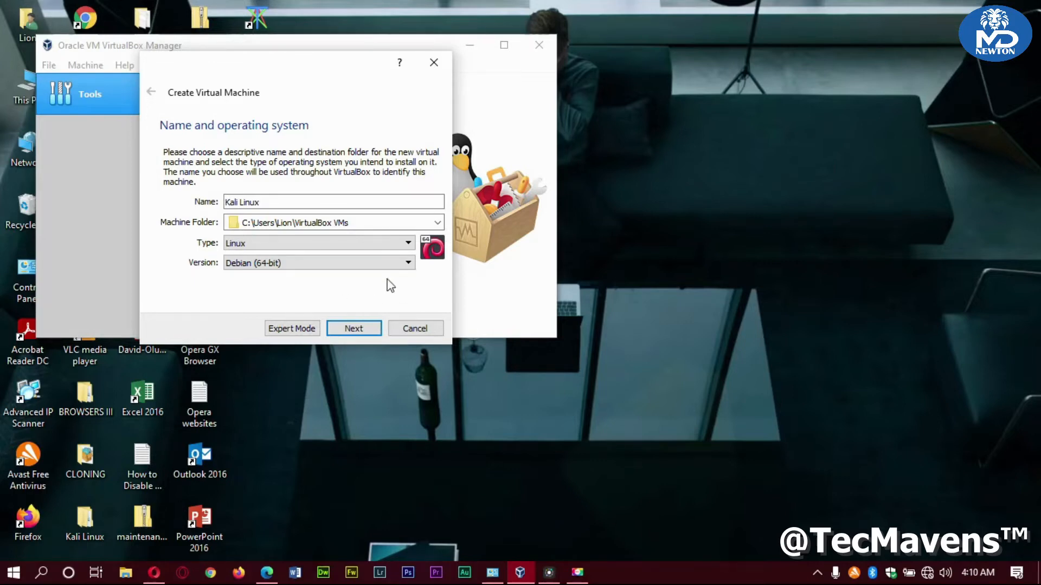
pyautogui.click(354, 328)
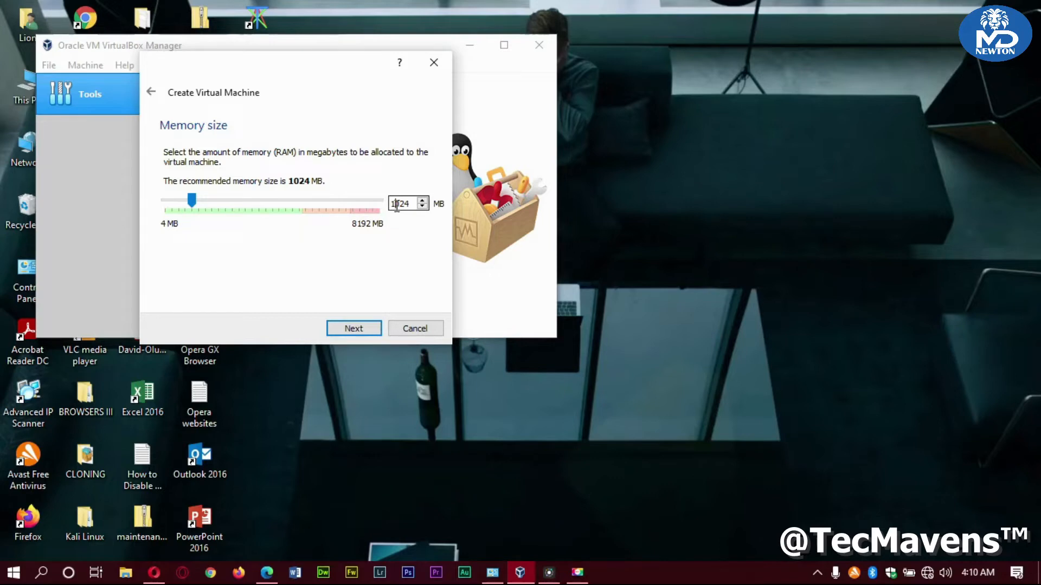
# Change the VM memory from 1024 MB to 3024 MB
pyautogui.press('BackSpace')
pyautogui.press('BackSpace')
pyautogui.write('30')
pyautogui.click(362, 333)
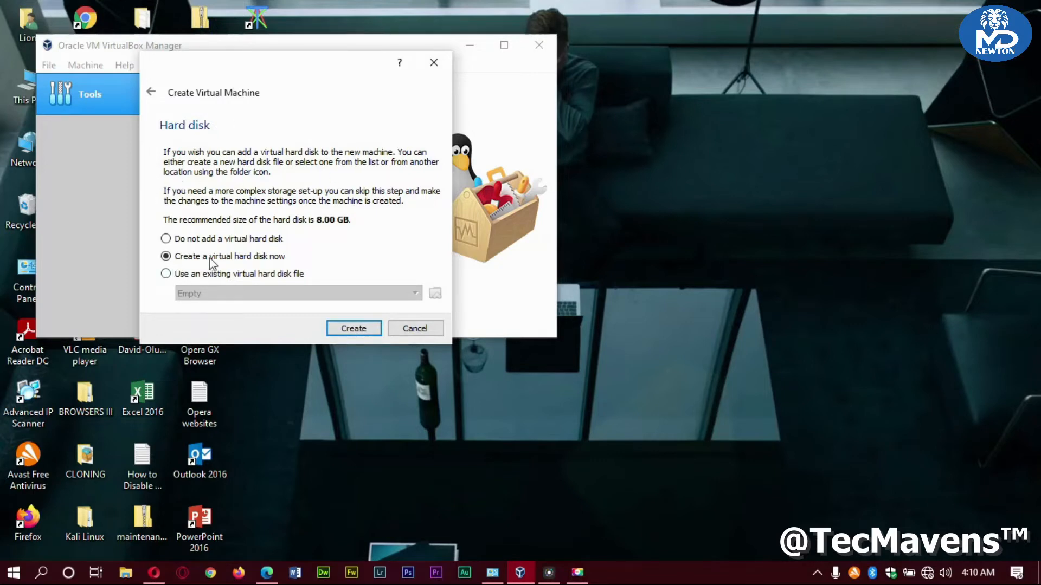
# Create a dynamically allocated 65.00 GB VDI hard disk, Kali Linux.vdi, for the machine
pyautogui.click(353, 329)
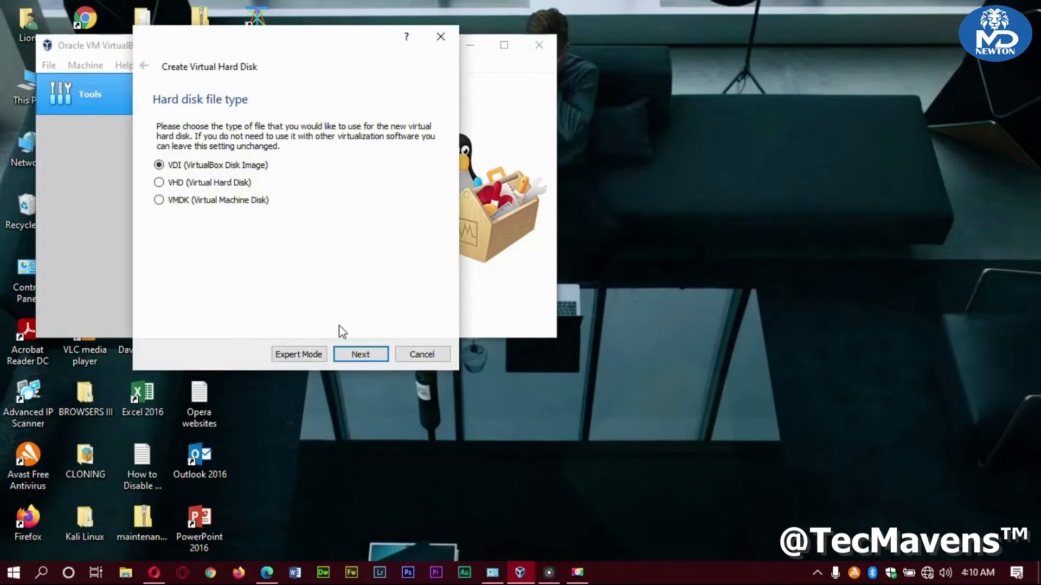
pyautogui.click(361, 355)
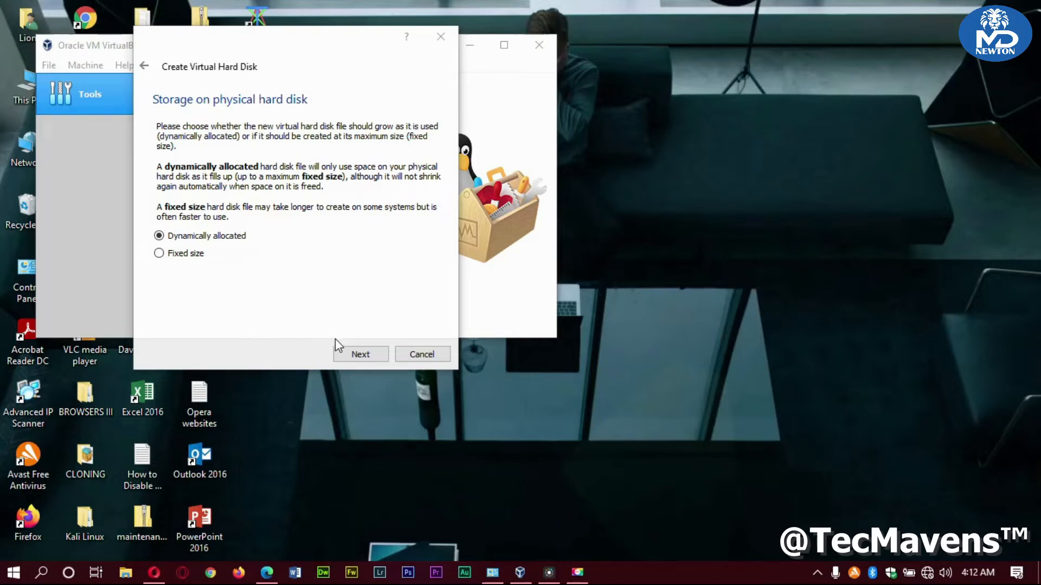
pyautogui.click(358, 354)
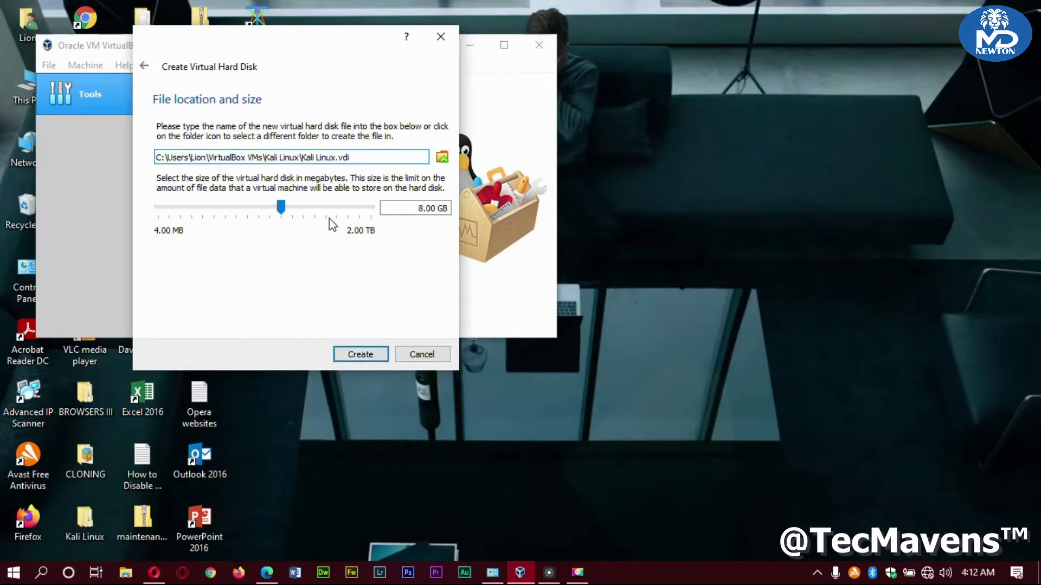
pyautogui.moveTo(330, 222)
pyautogui.click(422, 209)
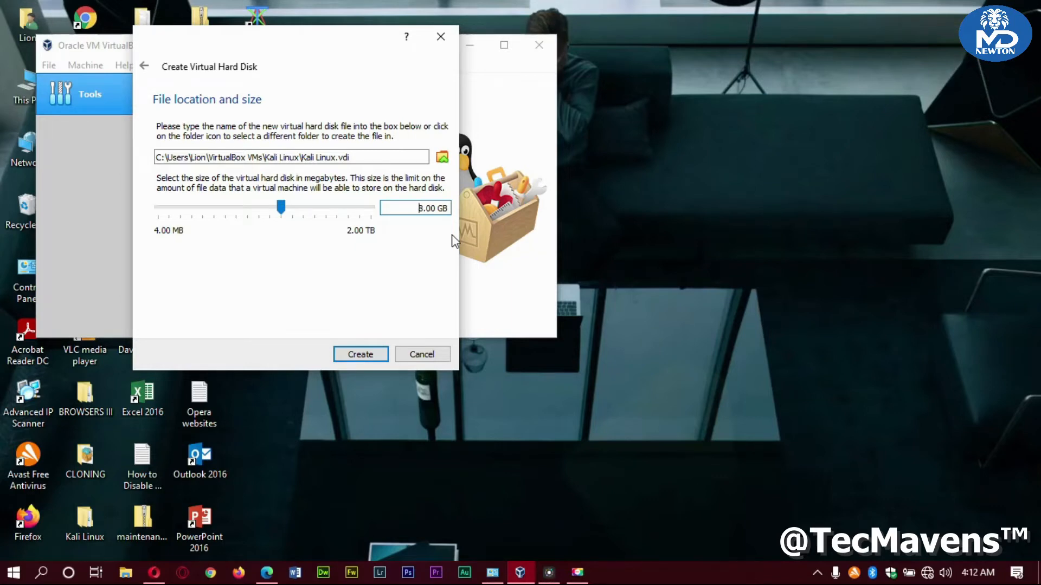
pyautogui.press('Delete')
pyautogui.write('65')
pyautogui.click(362, 356)
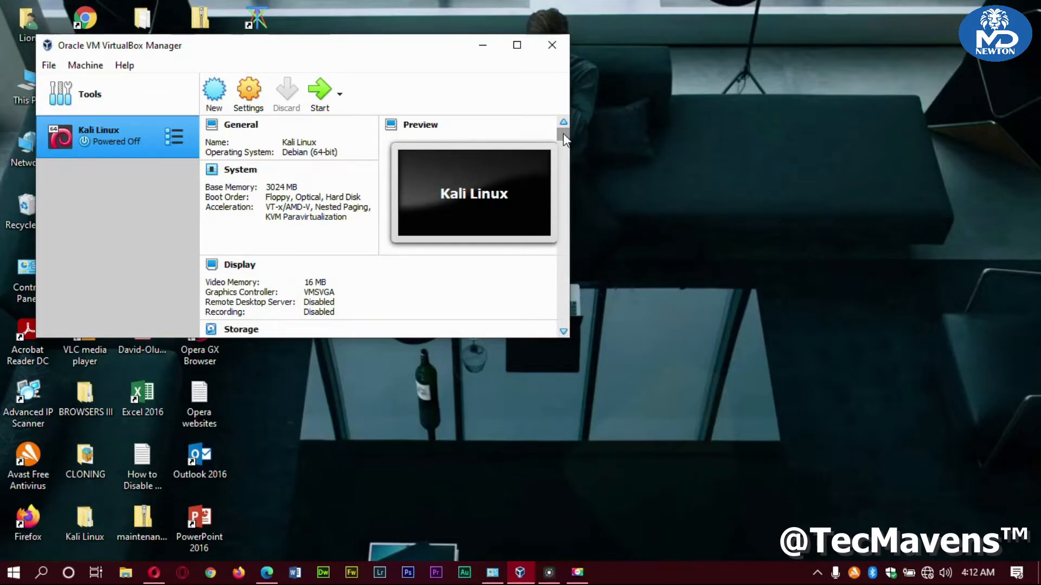
pyautogui.moveTo(563, 140); pyautogui.dragTo(545, 107)
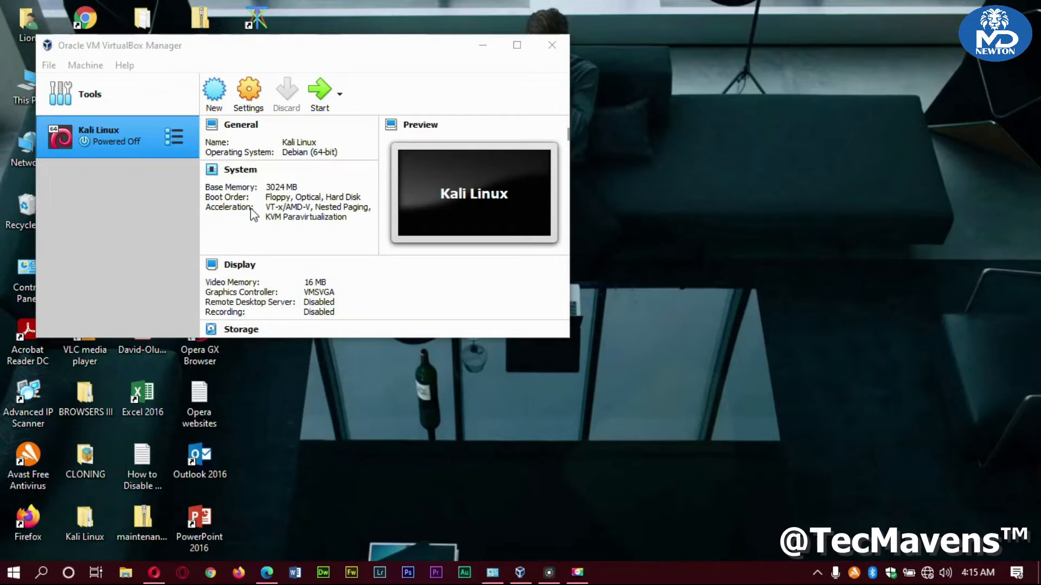
# In Kali Linux's Storage settings, choose a disk file for the empty optical drive
pyautogui.click(247, 92)
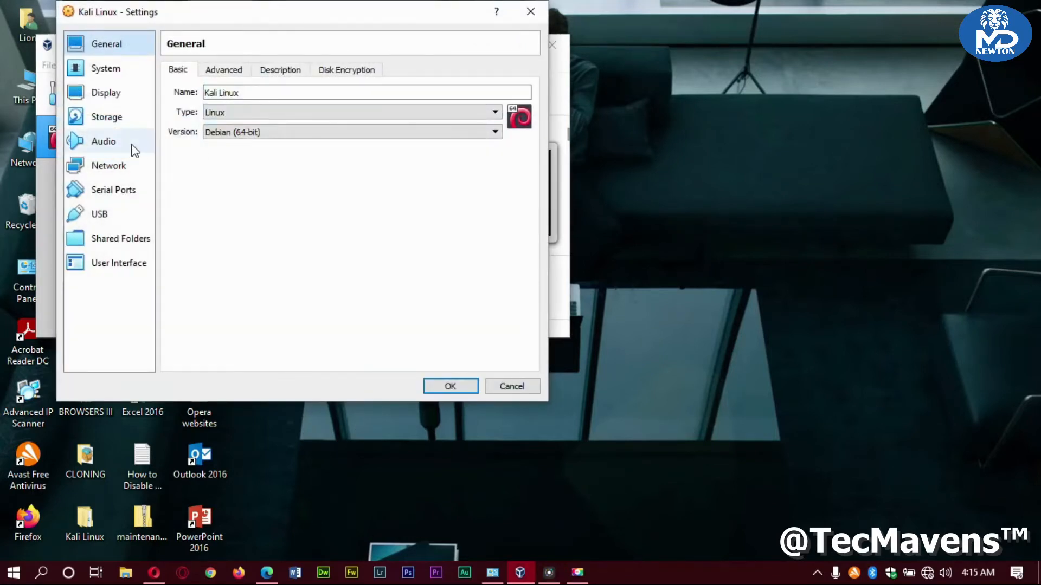
pyautogui.click(113, 118)
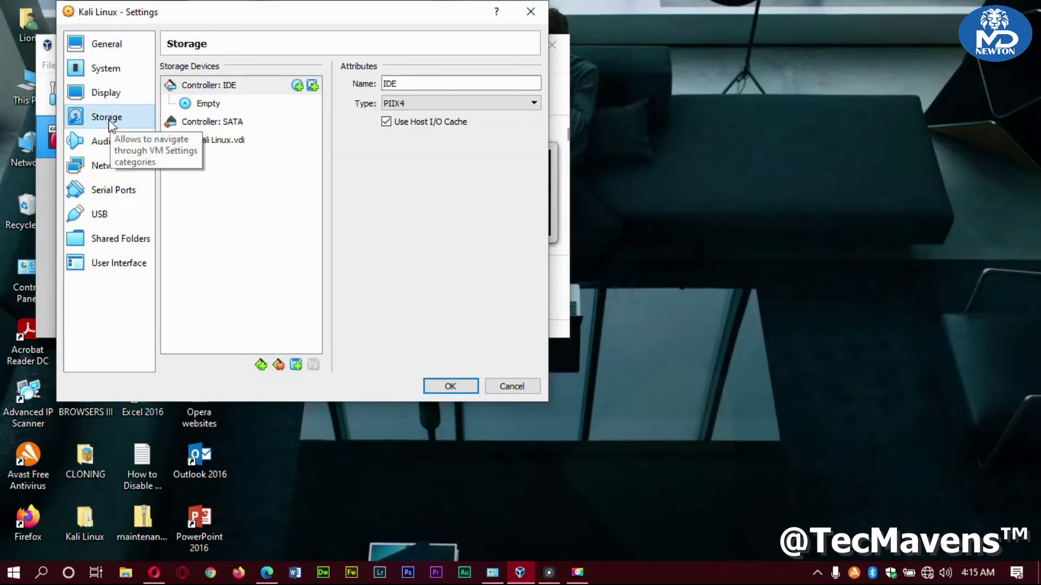
pyautogui.click(209, 106)
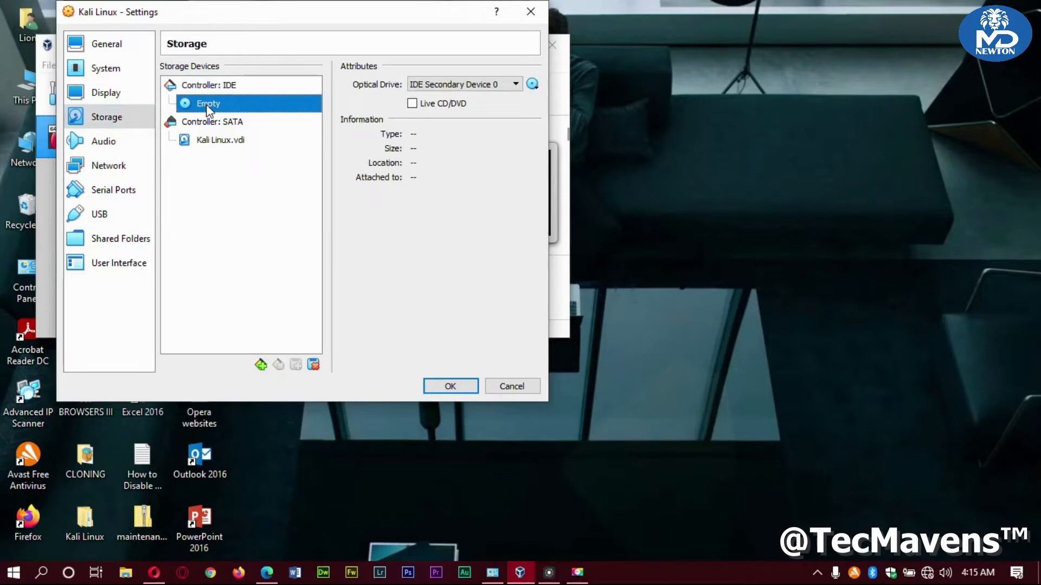
pyautogui.click(532, 84)
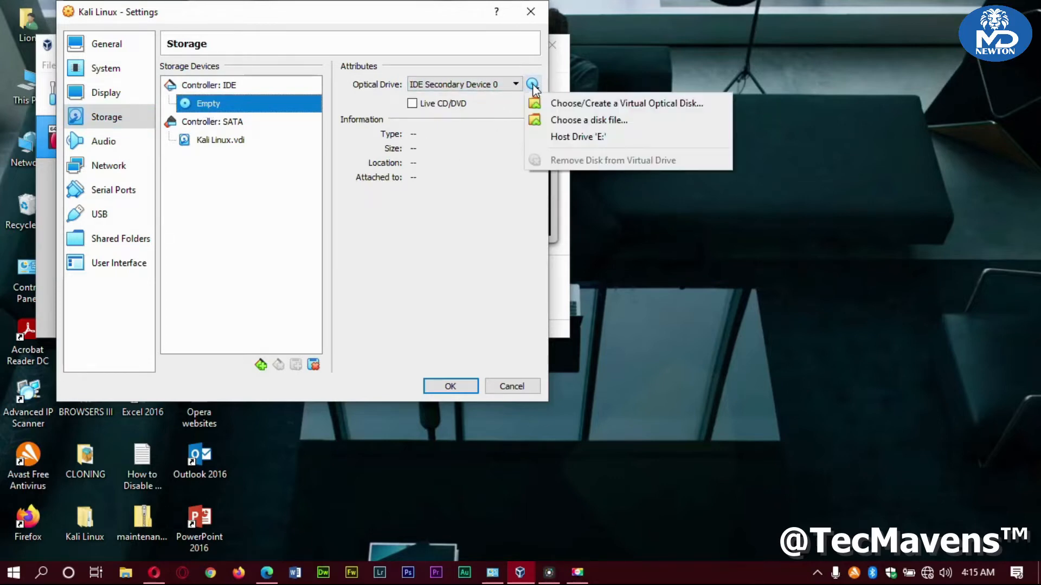
pyautogui.click(594, 120)
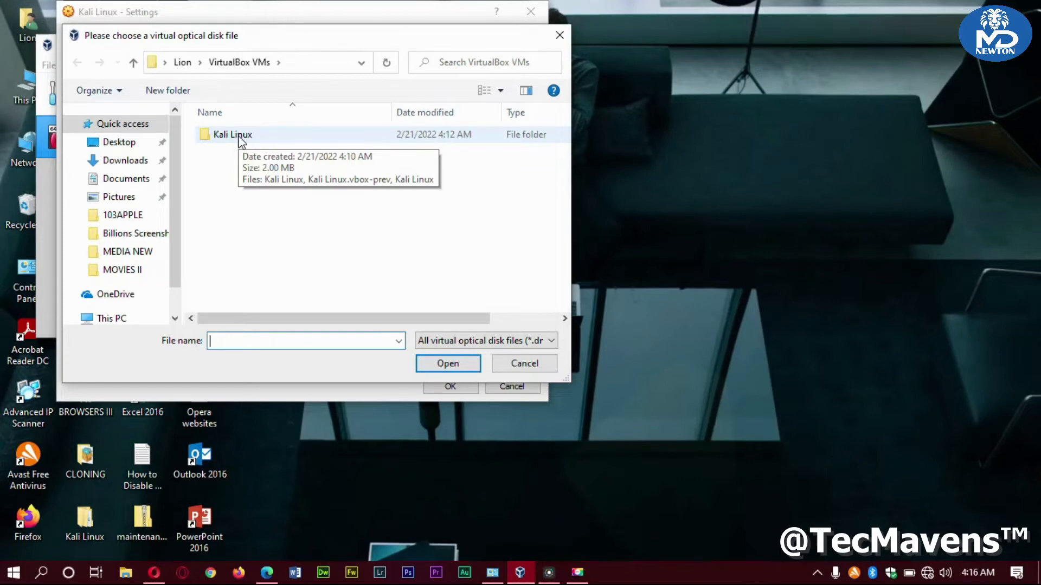
# Attach kali-linux-2020.4-installer-amd64 from the Desktop's Kali Linux folder and save the settings
pyautogui.click(180, 63)
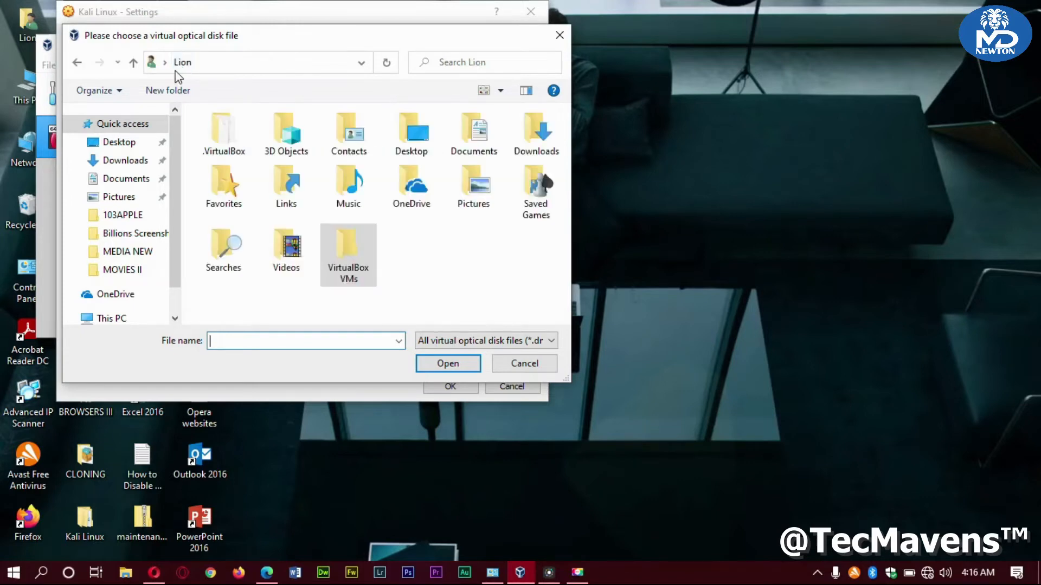
pyautogui.click(120, 143)
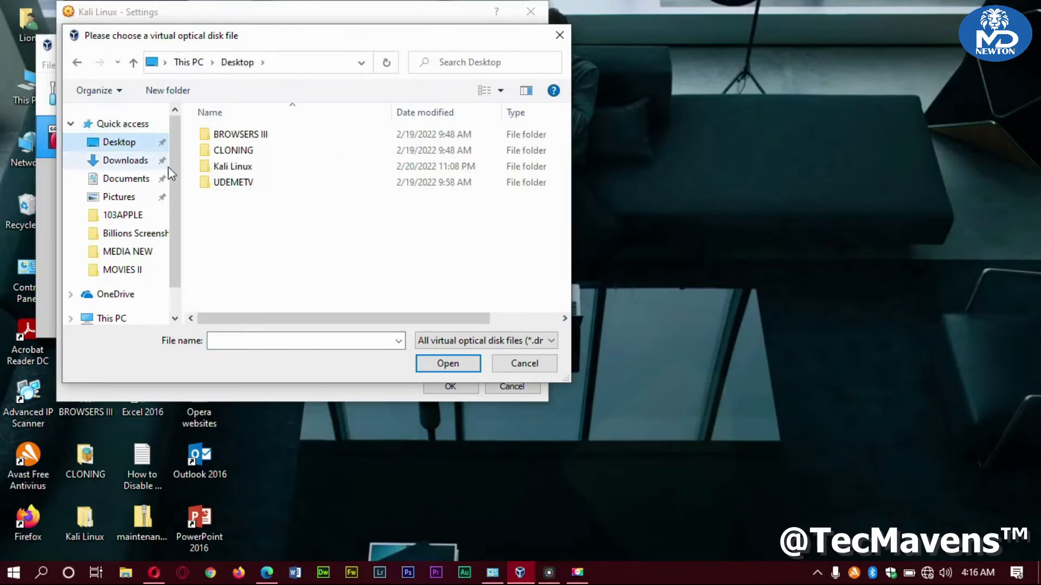
pyautogui.doubleClick(230, 167)
pyautogui.doubleClick(233, 136)
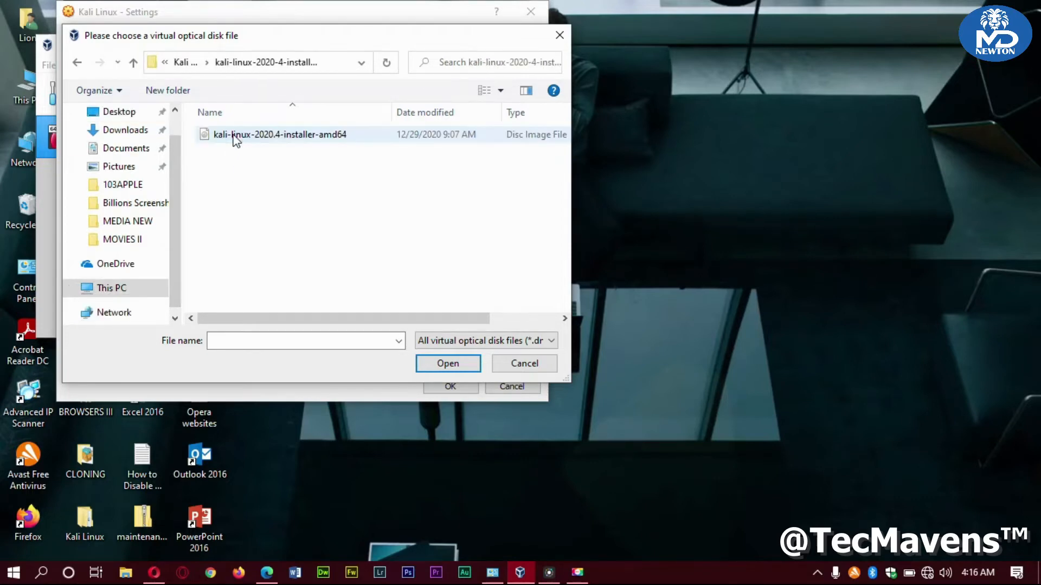
pyautogui.click(276, 135)
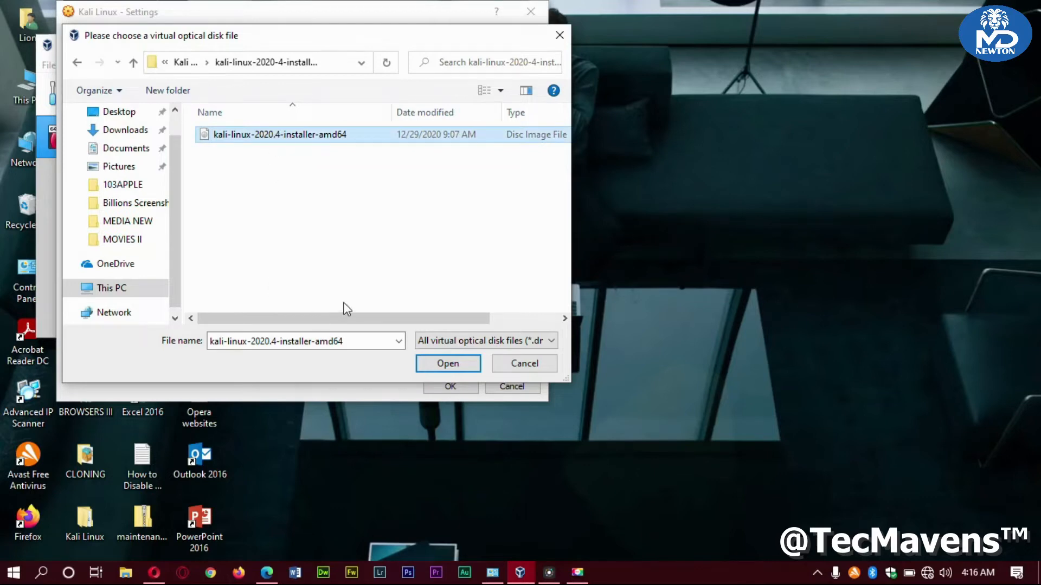
pyautogui.moveTo(342, 319); pyautogui.dragTo(447, 319)
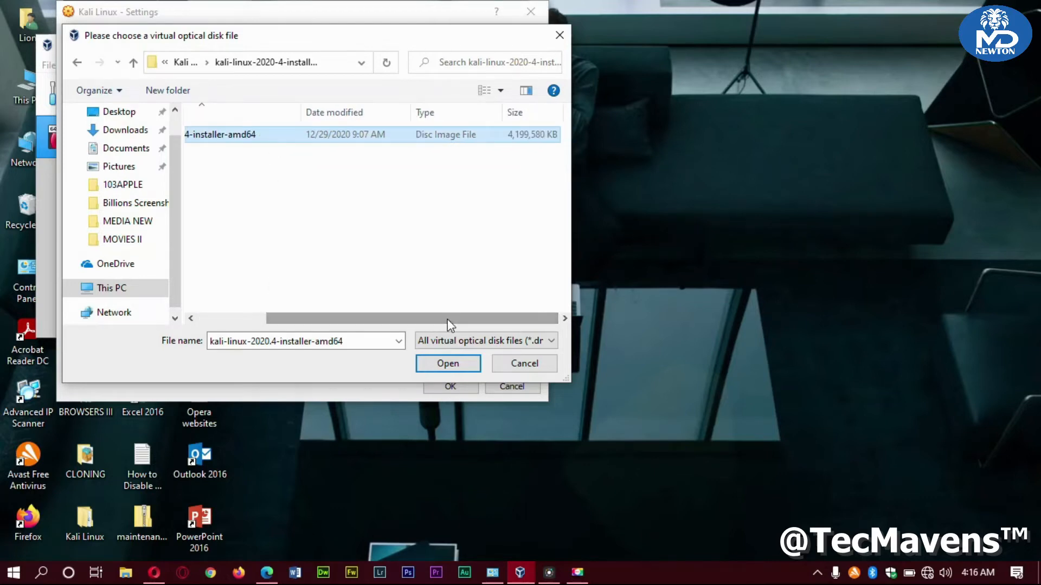
pyautogui.click(452, 367)
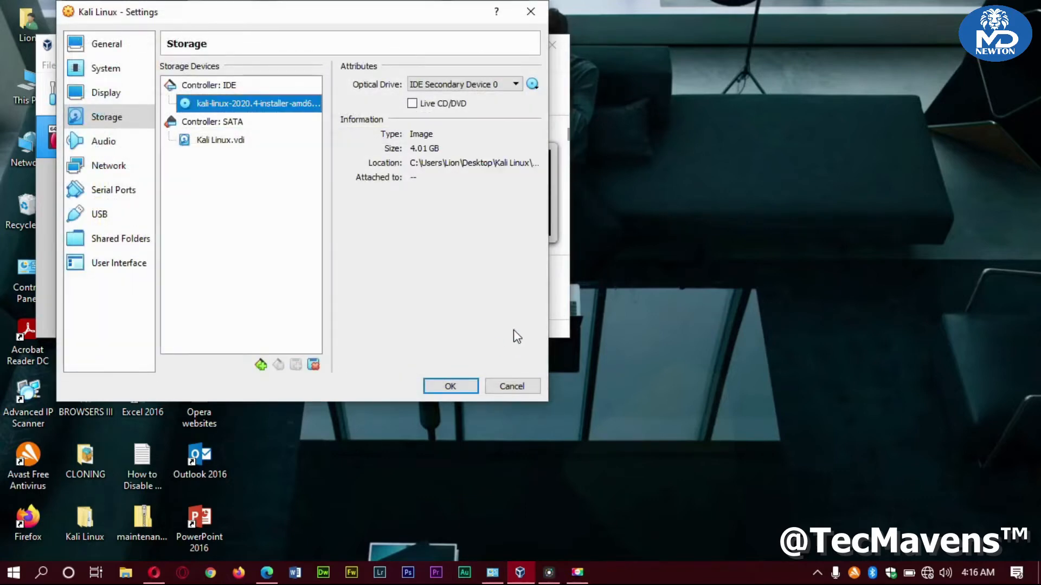
pyautogui.click(442, 382)
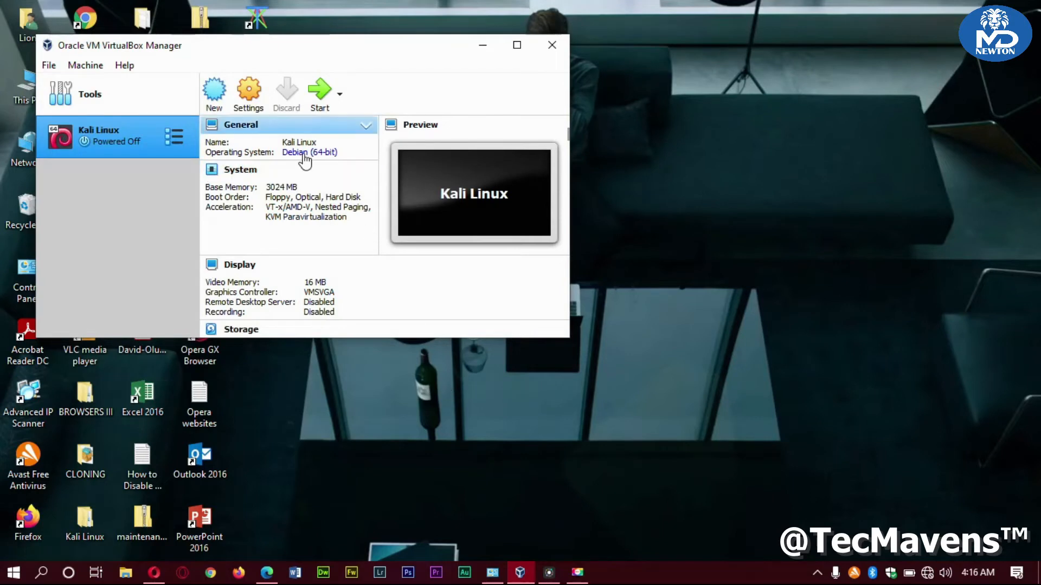
# Start the Kali Linux VM using the kali-linux-2020.4 ISO as the start-up disk
pyautogui.click(318, 94)
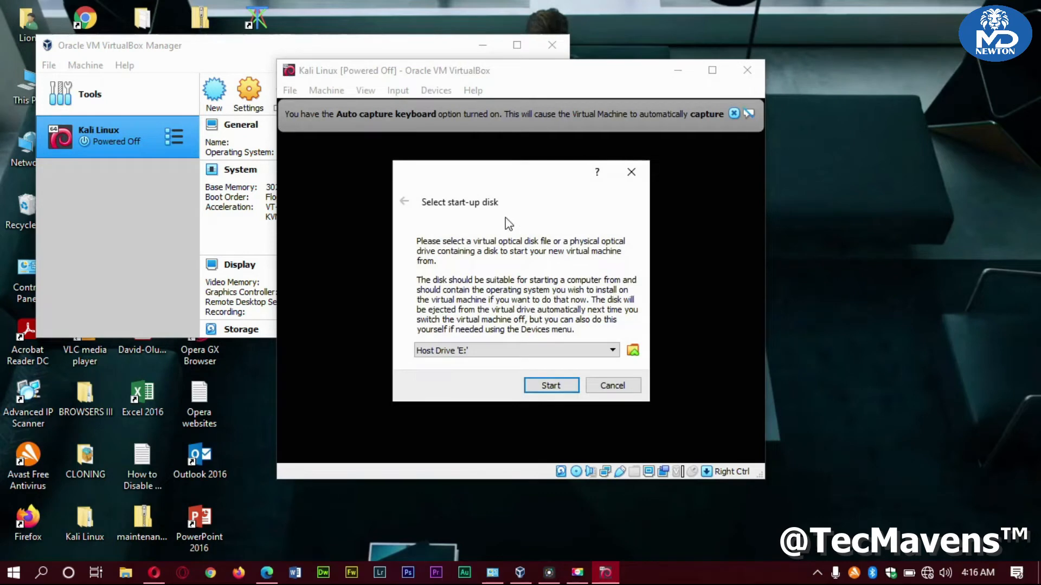
pyautogui.click(588, 353)
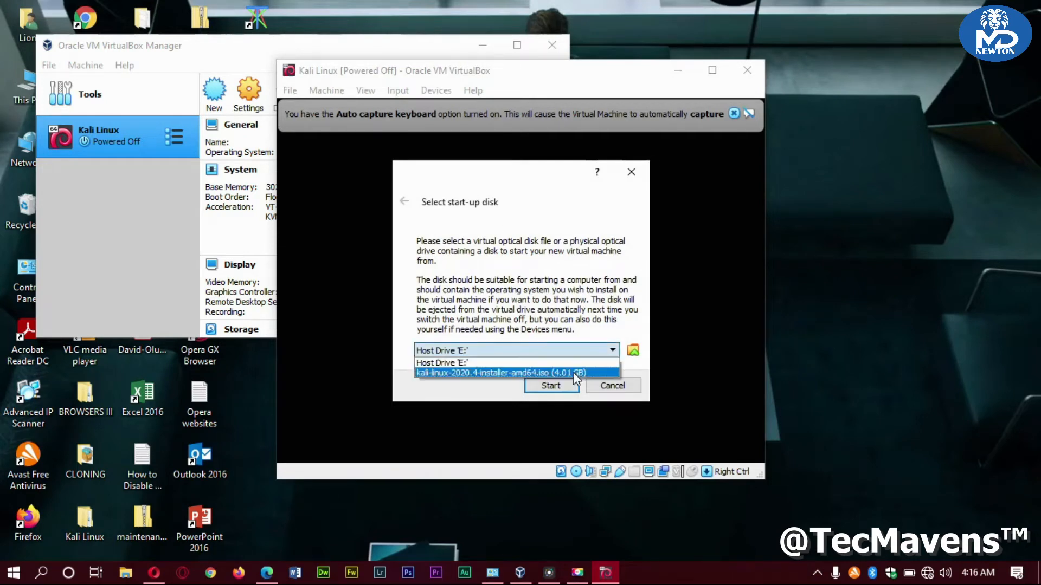
pyautogui.click(542, 373)
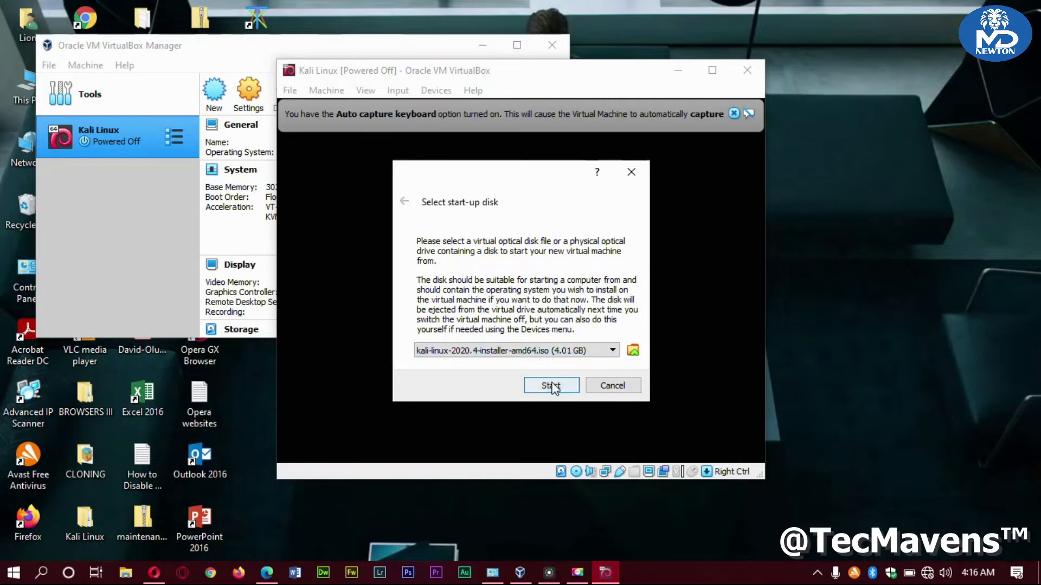
pyautogui.click(551, 383)
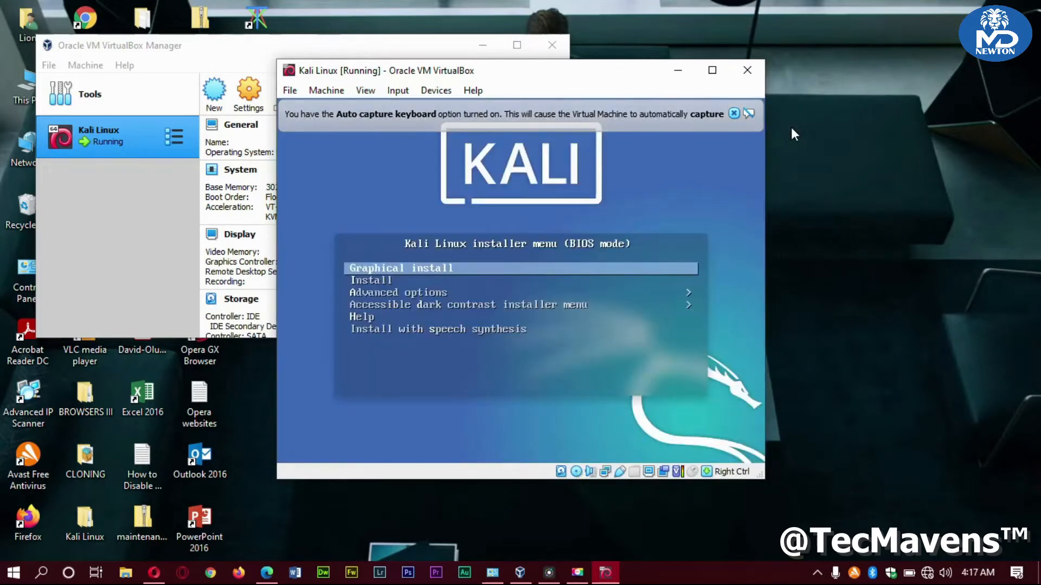
# Dismiss the auto-capture notice, launch Graphical install, and move the VM window higher
pyautogui.click(733, 113)
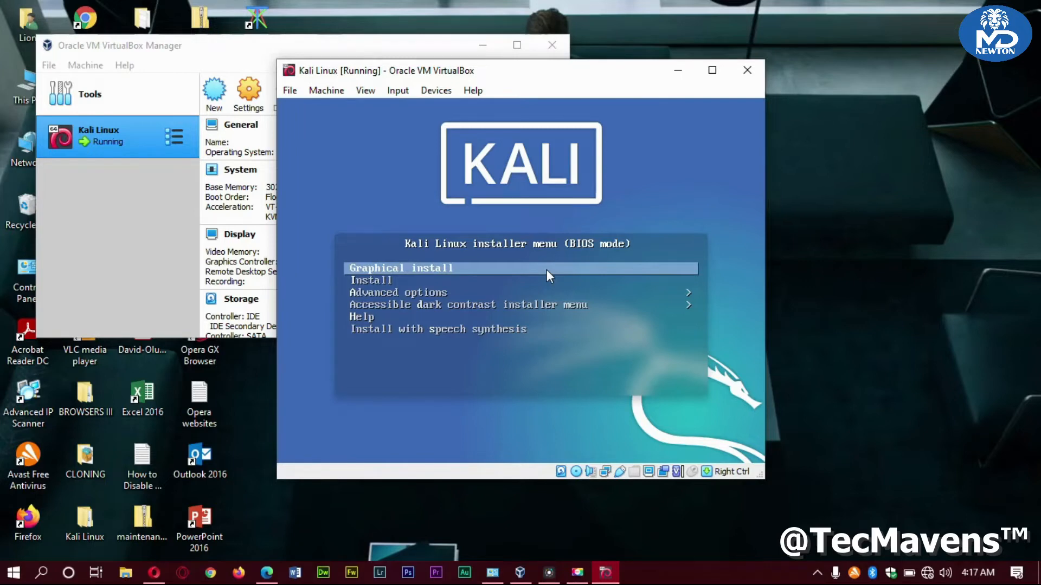
pyautogui.press('Return')
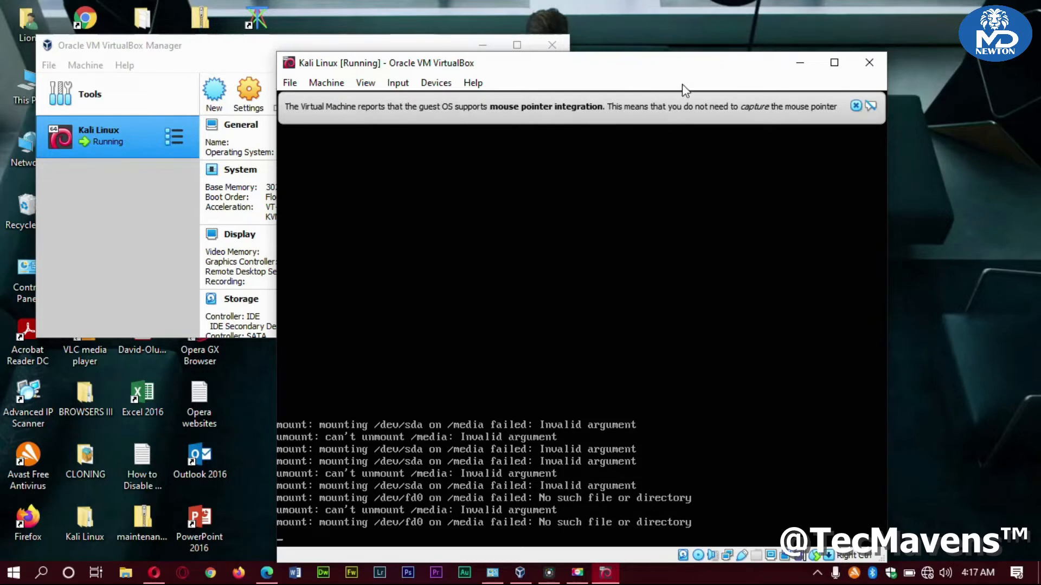
pyautogui.moveTo(684, 67); pyautogui.dragTo(676, 27)
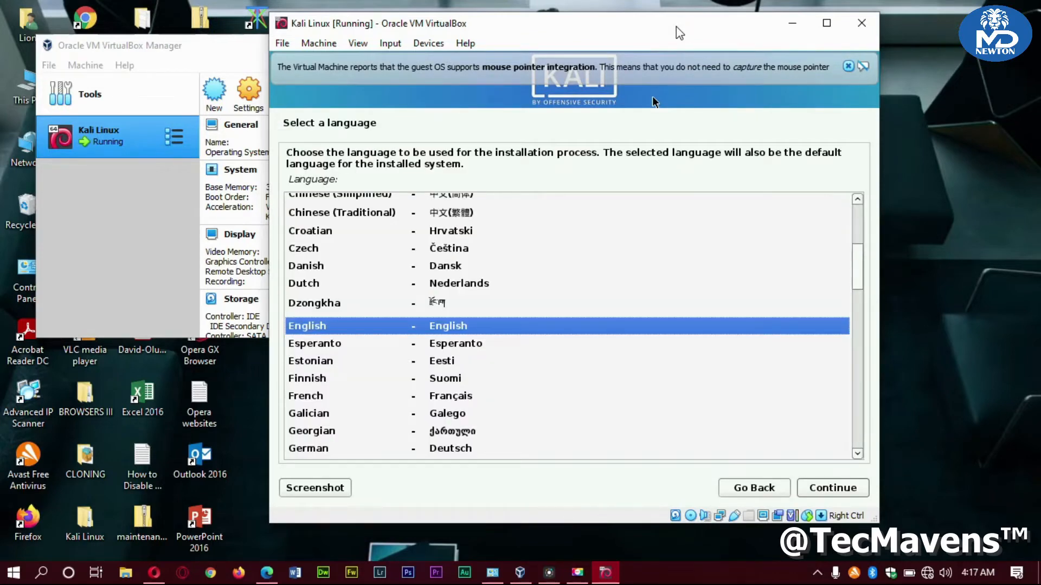
# Accept English language, United States location and the American English keymap
pyautogui.press('Return')
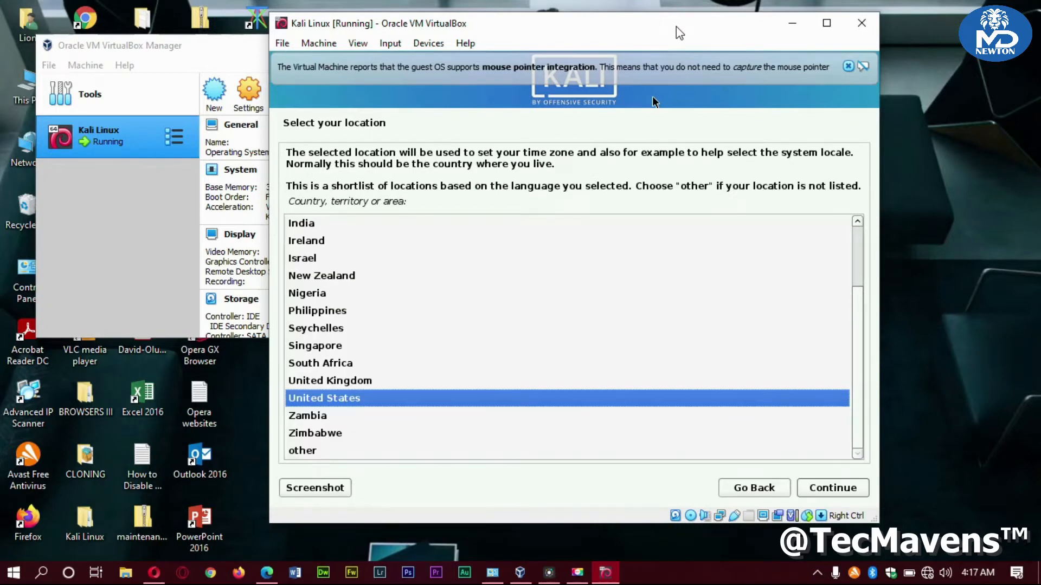
pyautogui.press('Return')
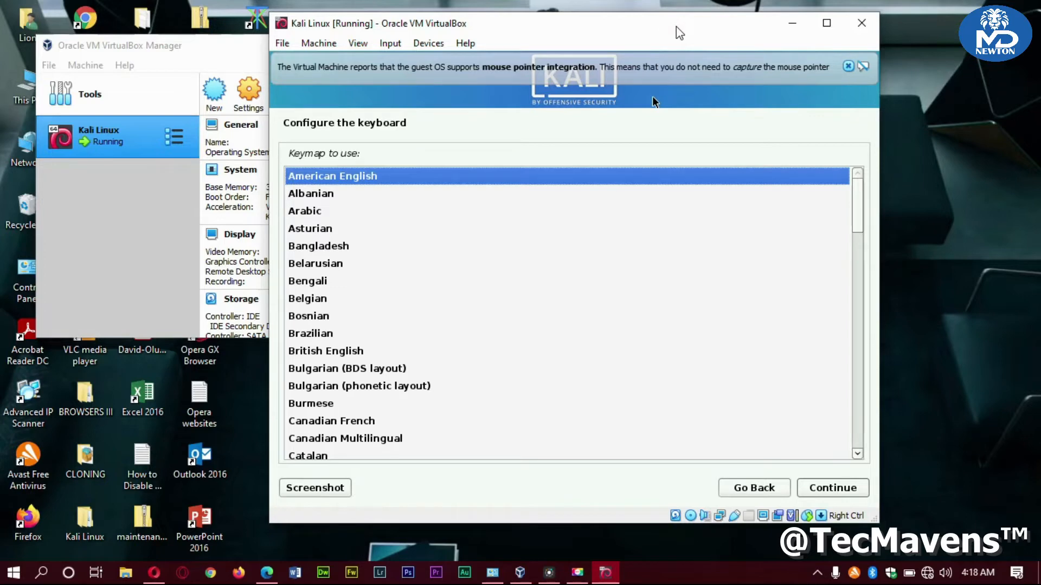
pyautogui.press('Return')
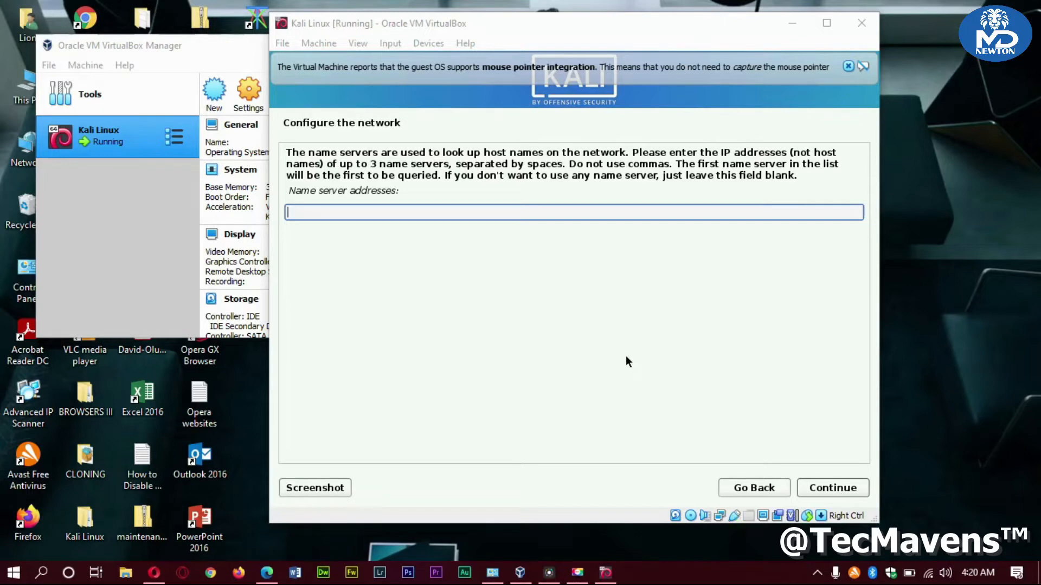
# Enter 'Lion' as the name server, then set hostname and domain name to 'lion'
pyautogui.click(554, 212)
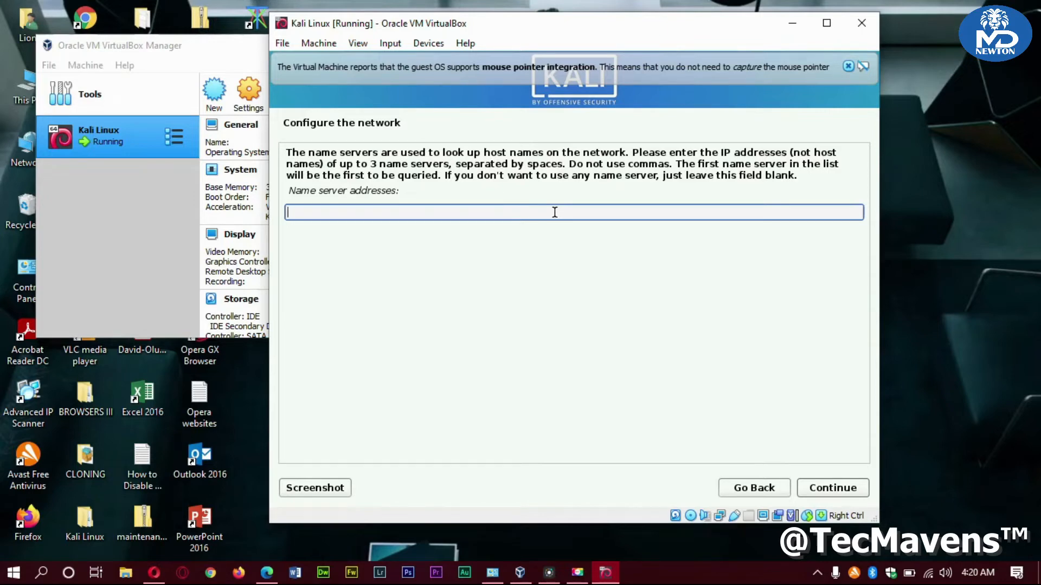
pyautogui.write('Lion')
pyautogui.press('Return')
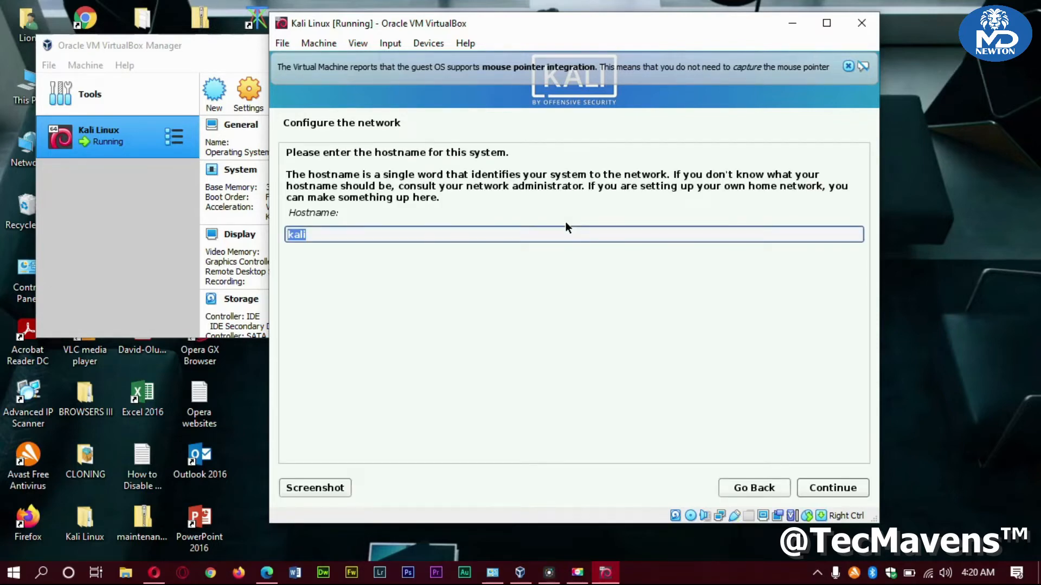
pyautogui.write('lion')
pyautogui.press('Return')
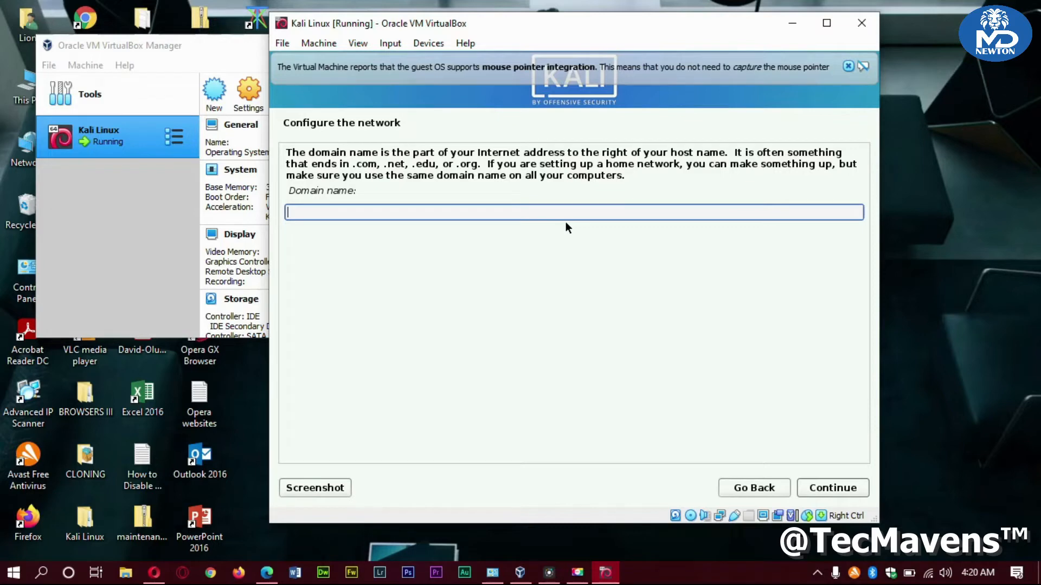
pyautogui.write('lion')
pyautogui.press('Return')
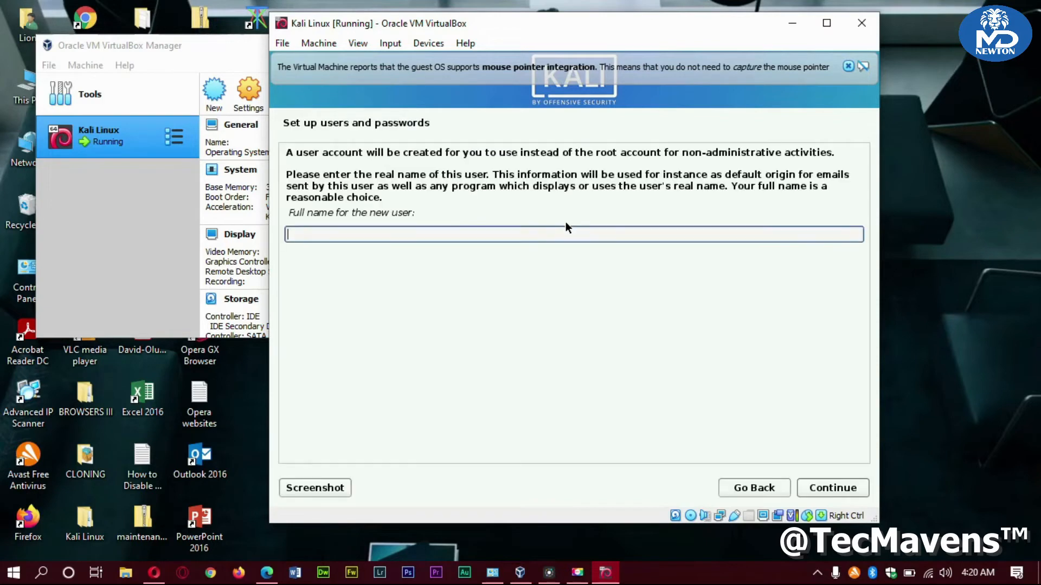
# Enter the user's full name, accept the suggested username, and set and confirm the password
pyautogui.write('lion')
pyautogui.press('Return')
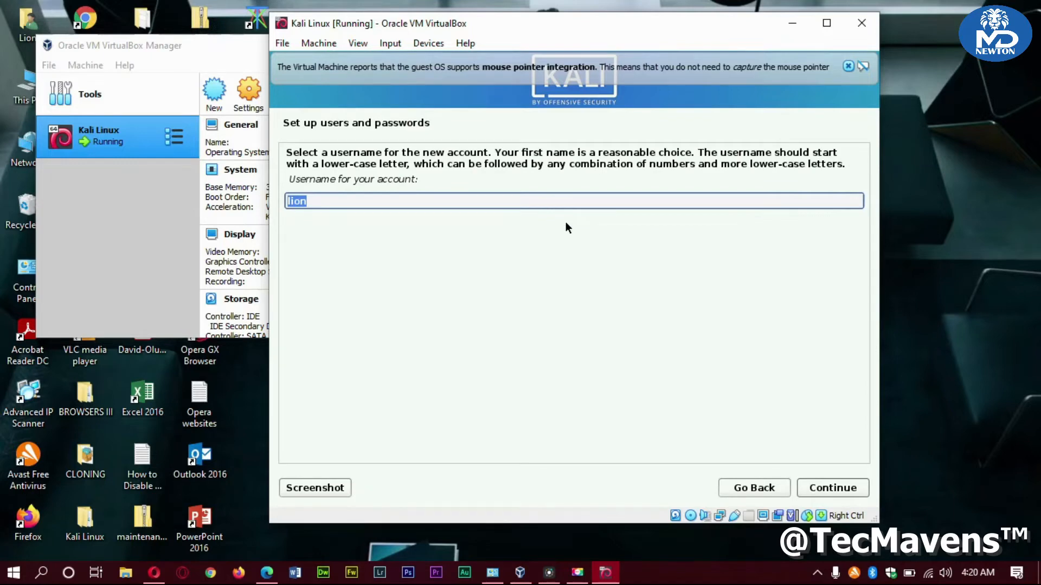
pyautogui.press('Return')
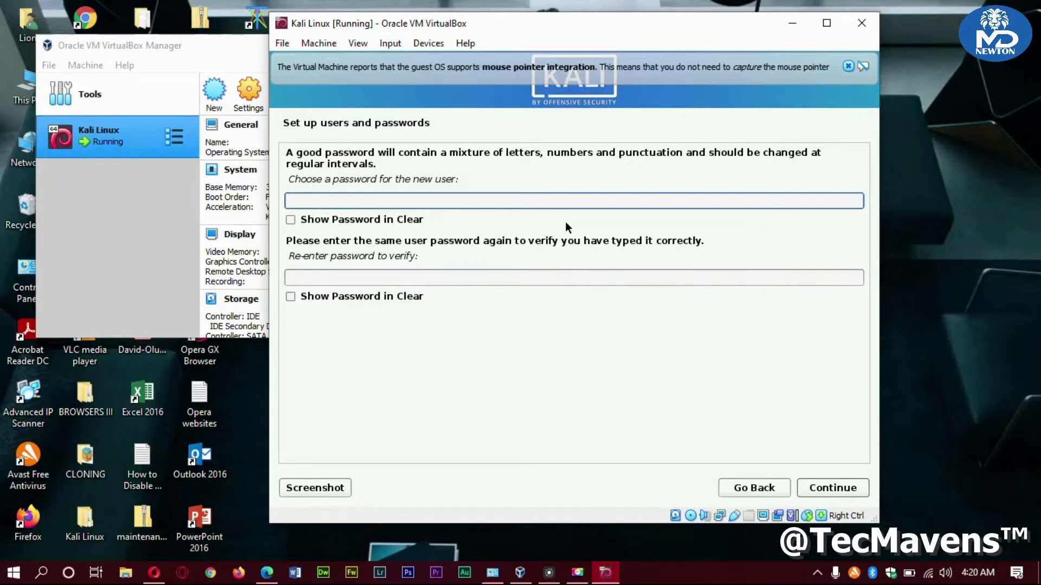
pyautogui.write('kalilinux123')
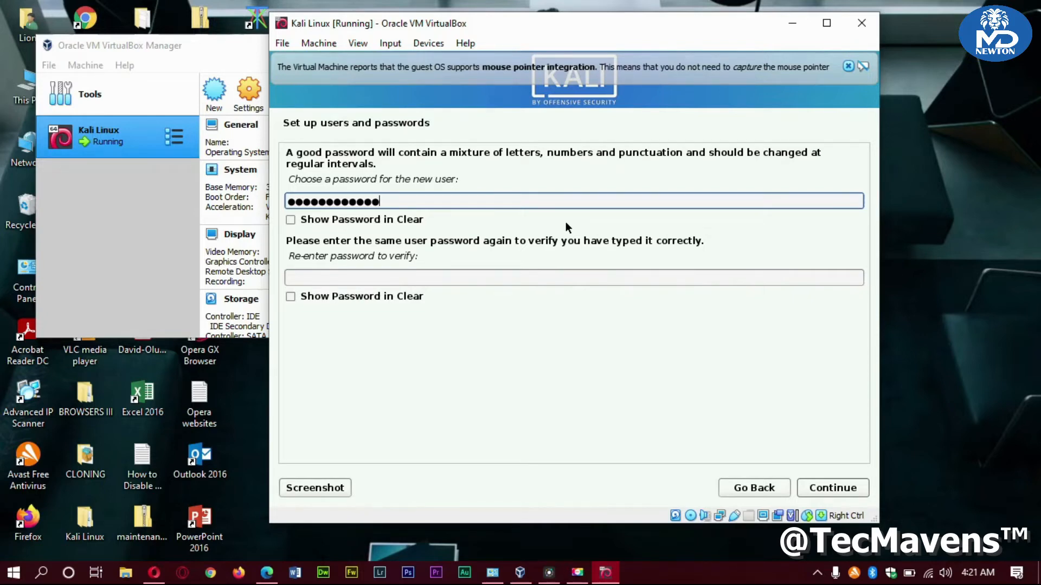
pyautogui.press('Tab')
pyautogui.write('●●●')
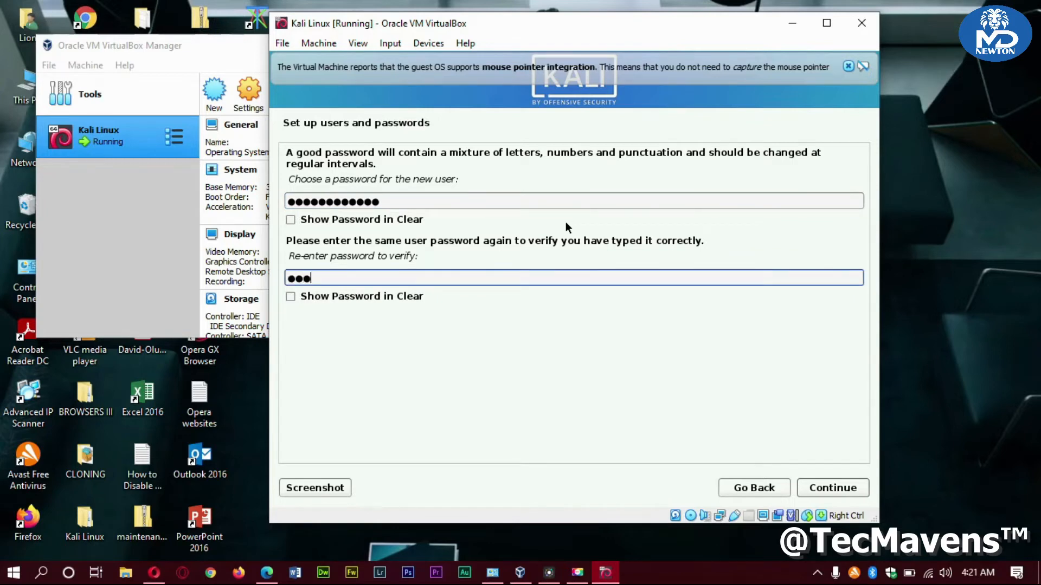
pyautogui.write('il●●●●●●●●')
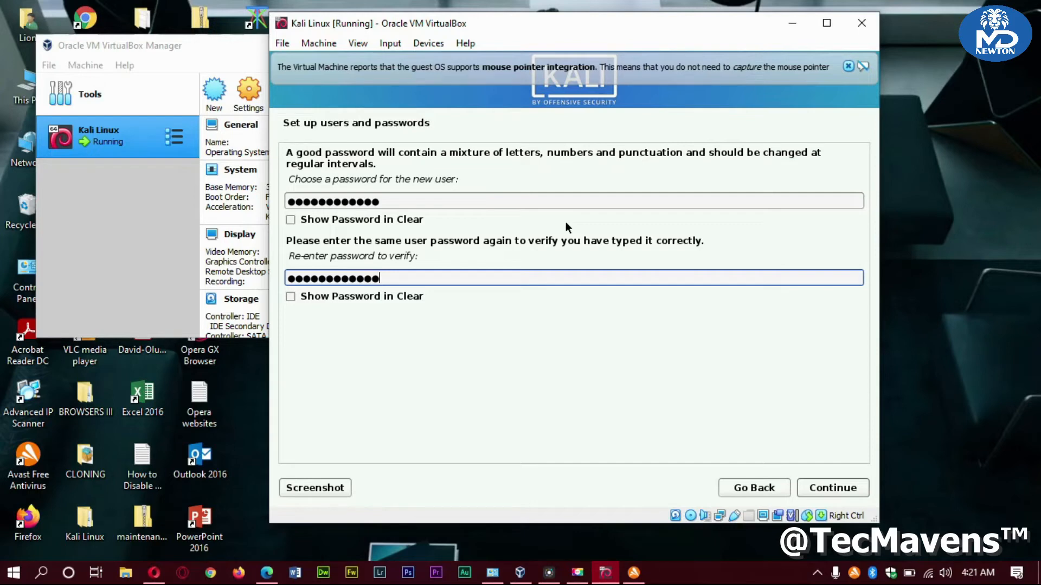
pyautogui.press('Return')
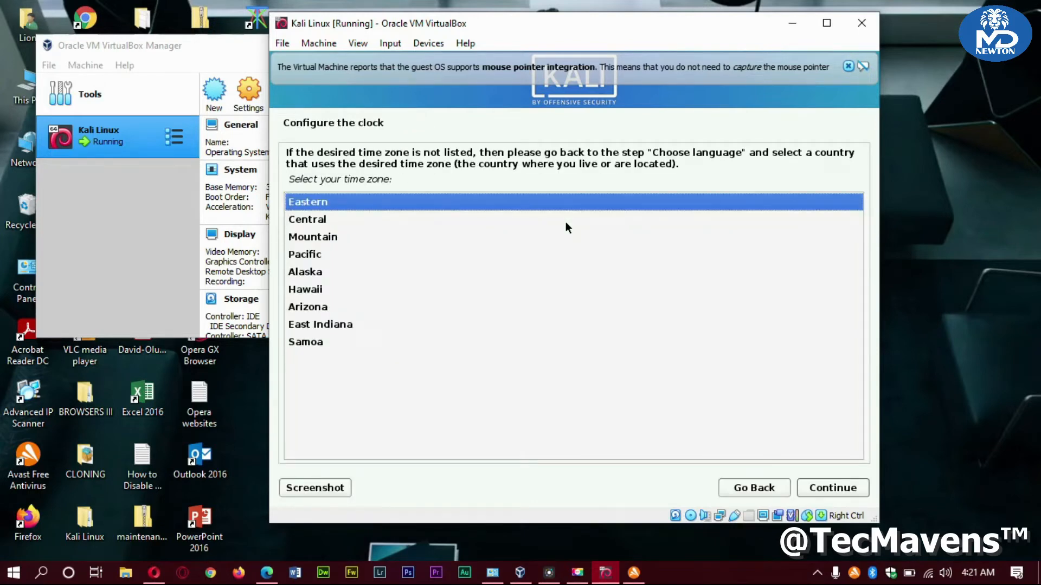
# Accept Eastern as the installer's time zone
pyautogui.press('Return')
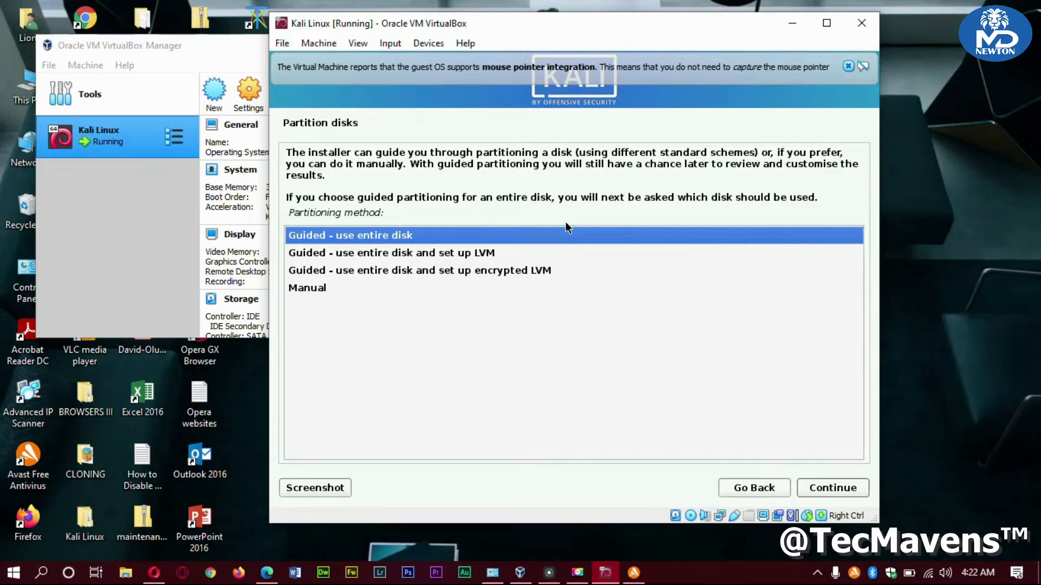
# Use guided partitioning on the 69.8 GB VBOX hard disk, with all files in one partition
pyautogui.press('Return')
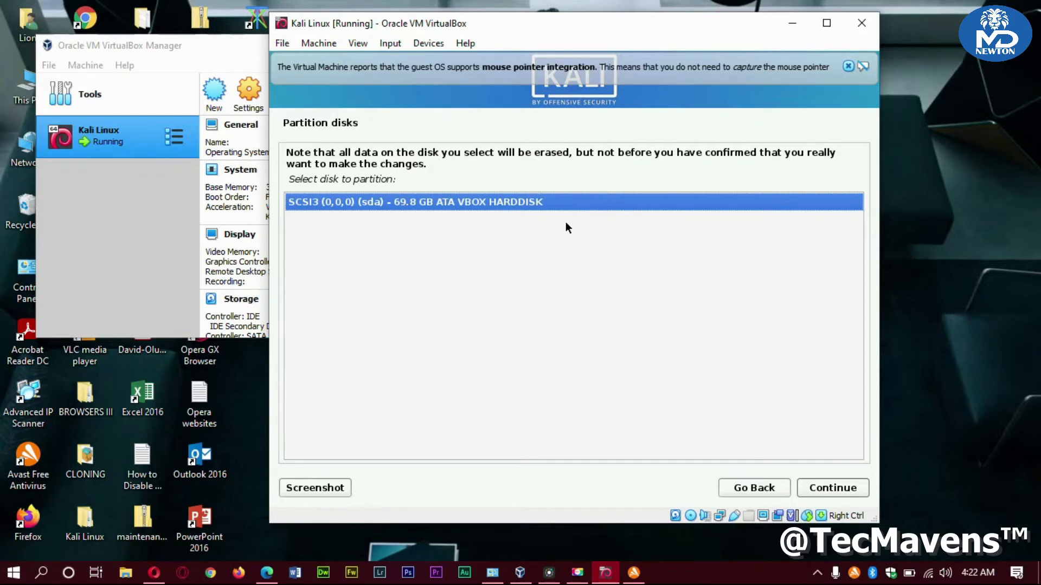
pyautogui.write('\\')
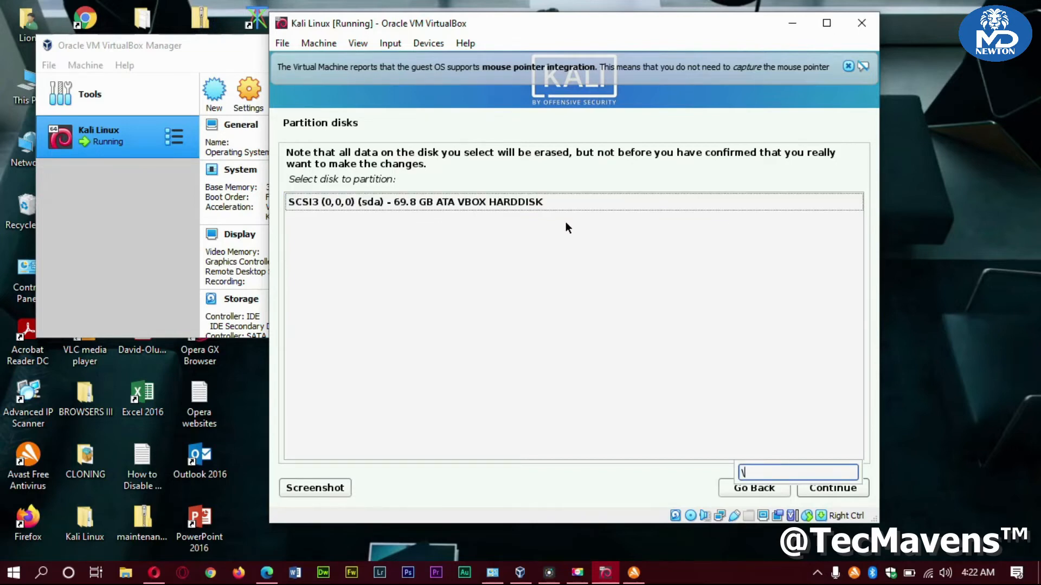
pyautogui.click(558, 200)
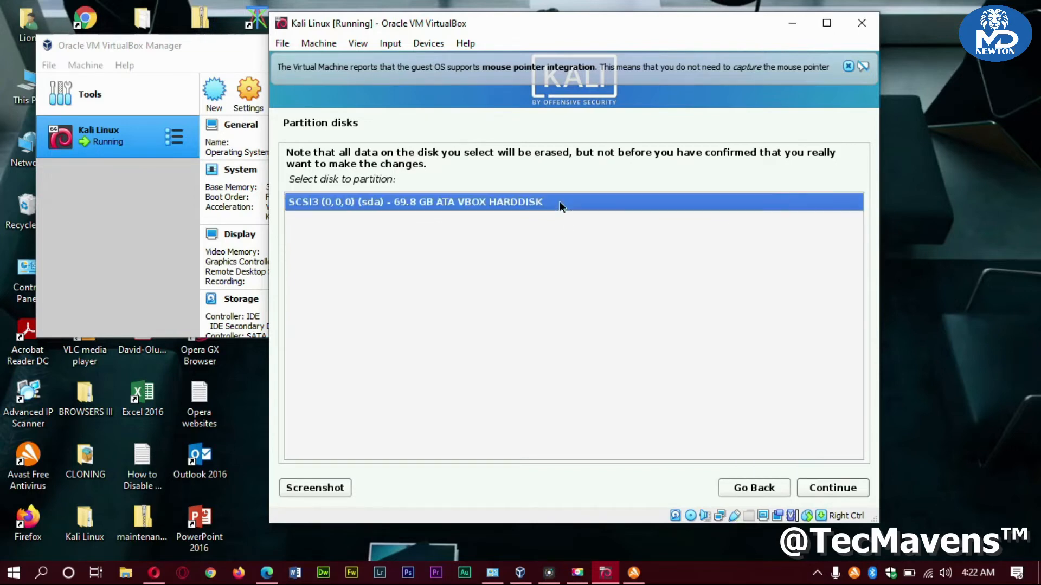
pyautogui.press('Return')
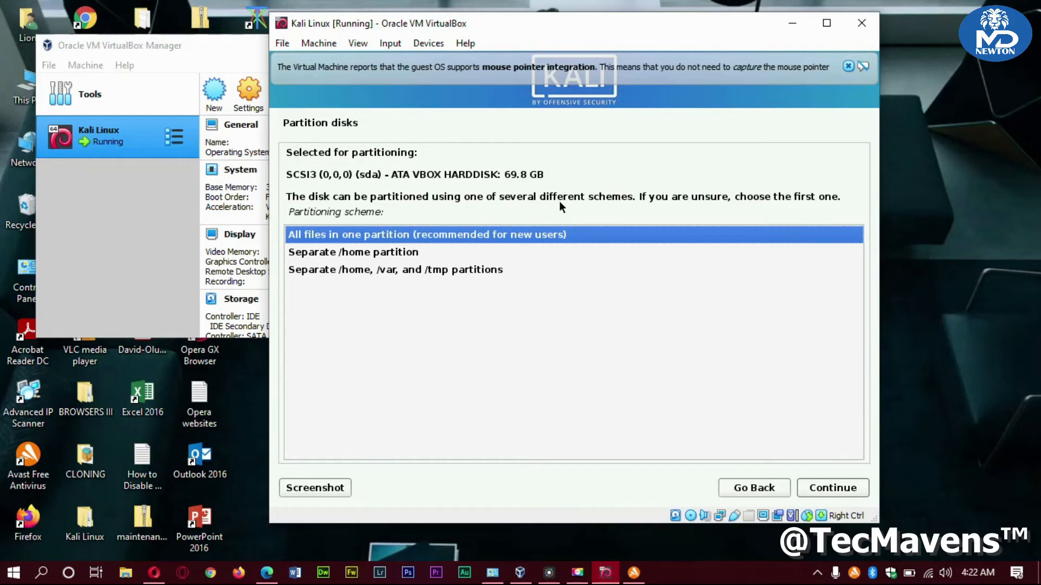
pyautogui.press('Return')
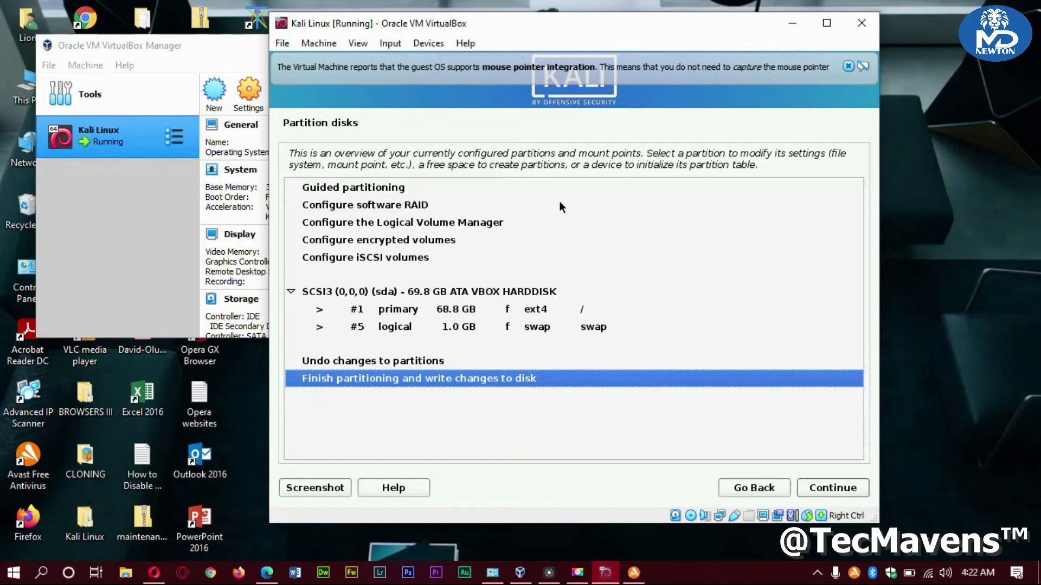
# Finish partitioning and confirm writing the partition changes to disk
pyautogui.press('Return')
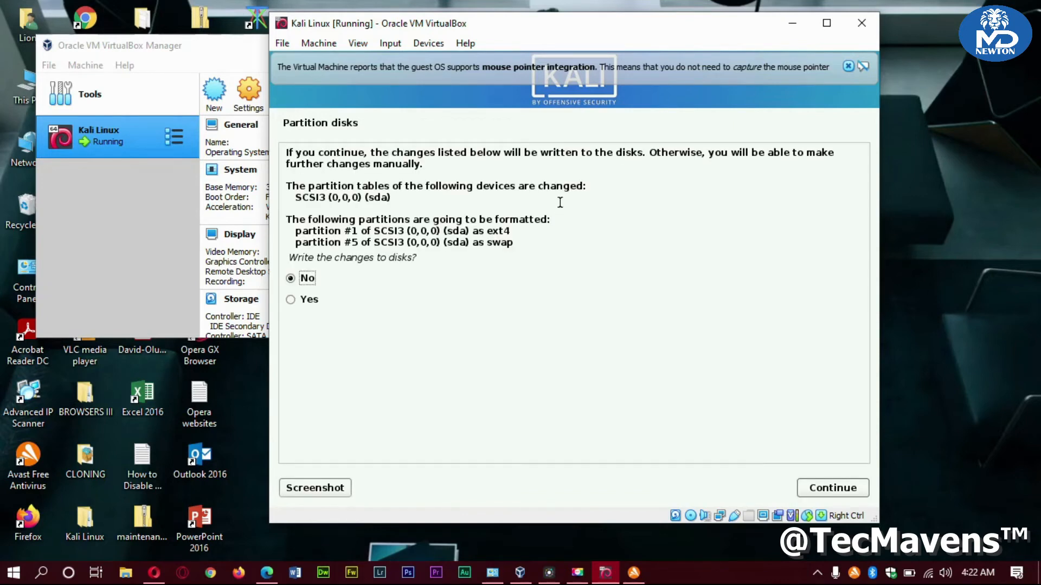
pyautogui.press('Down')
pyautogui.press('Return')
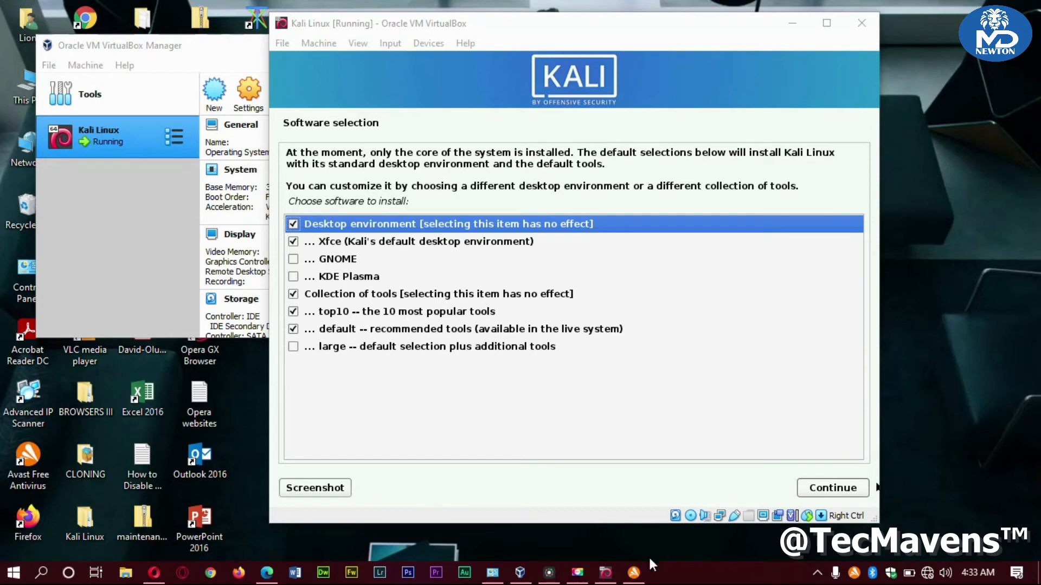
# Add GNOME, KDE Plasma and the large tool collection, then start the software installation
pyautogui.click(292, 259)
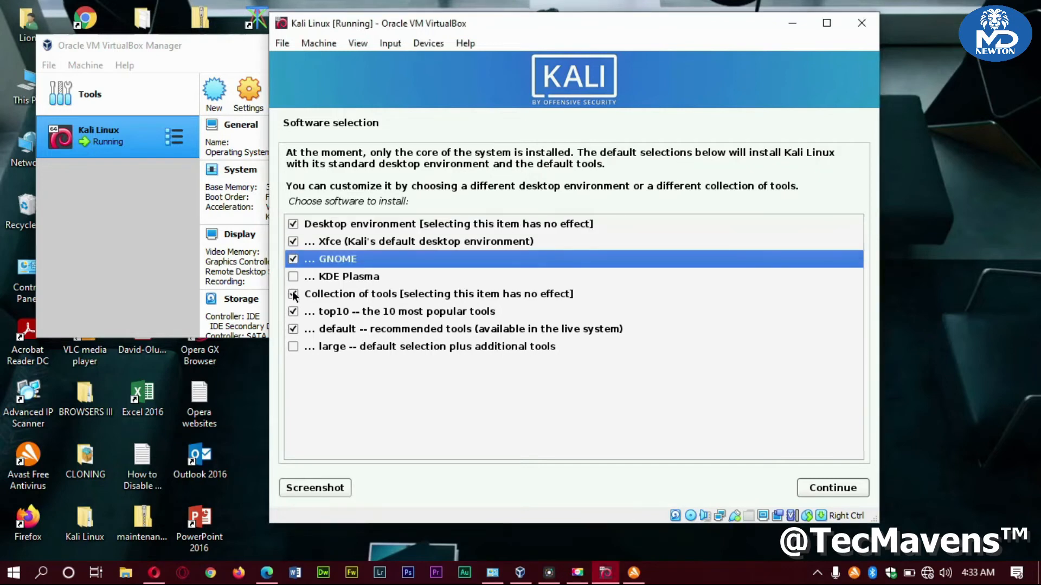
pyautogui.click(293, 277)
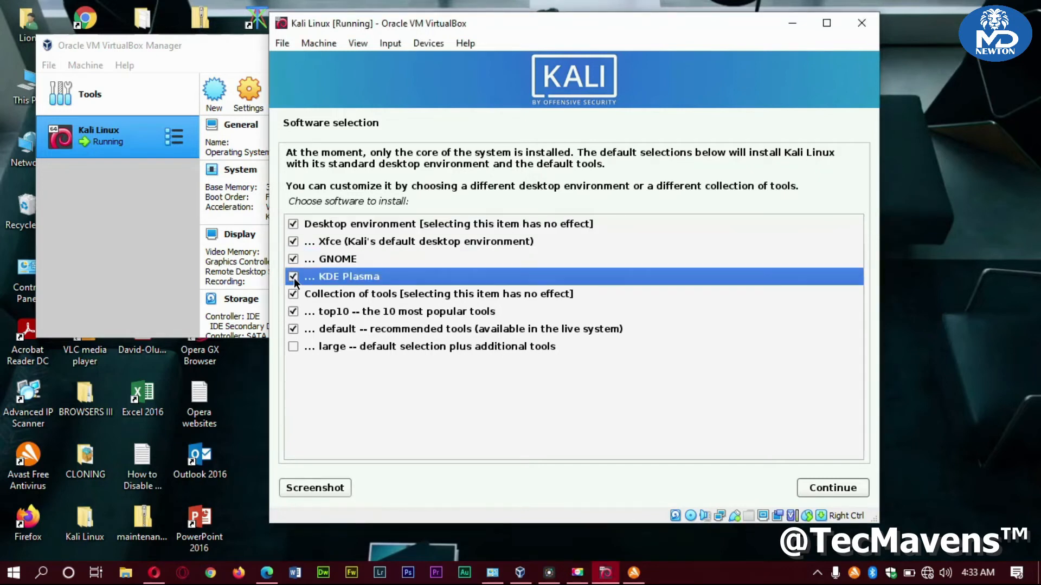
pyautogui.click(292, 348)
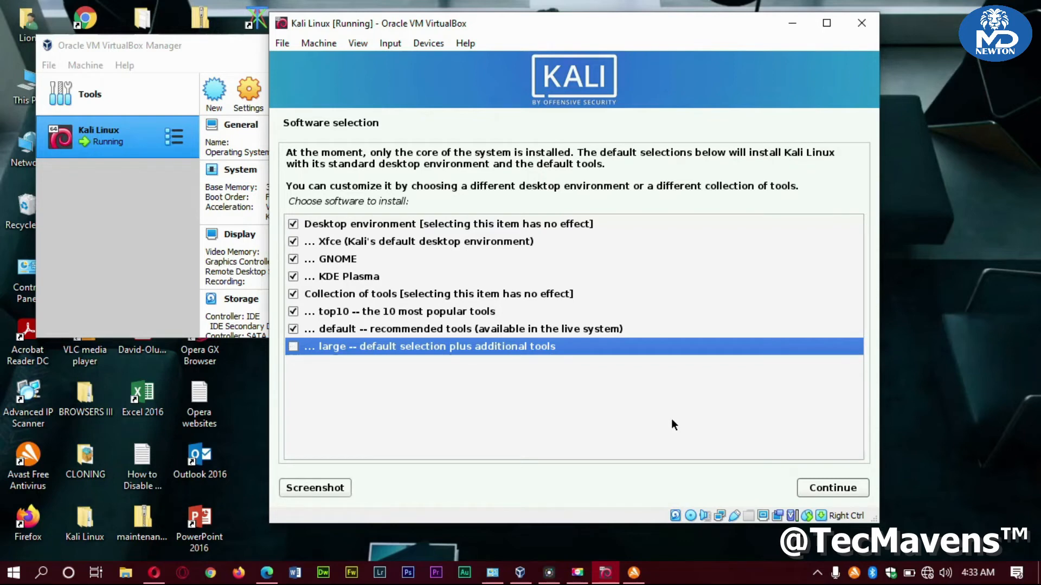
pyautogui.click(830, 488)
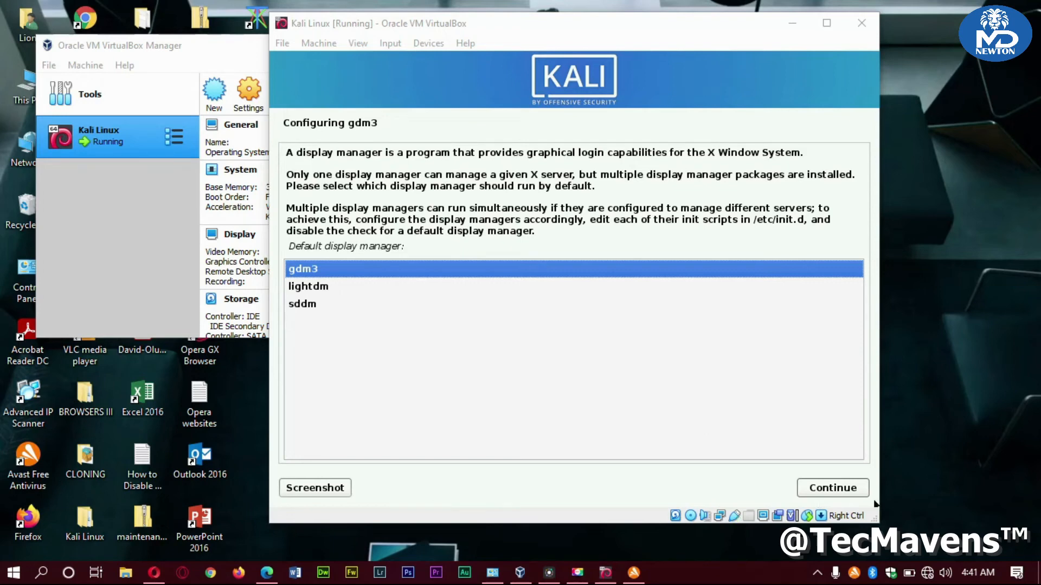
# Keep gdm3 as the default display manager
pyautogui.click(821, 489)
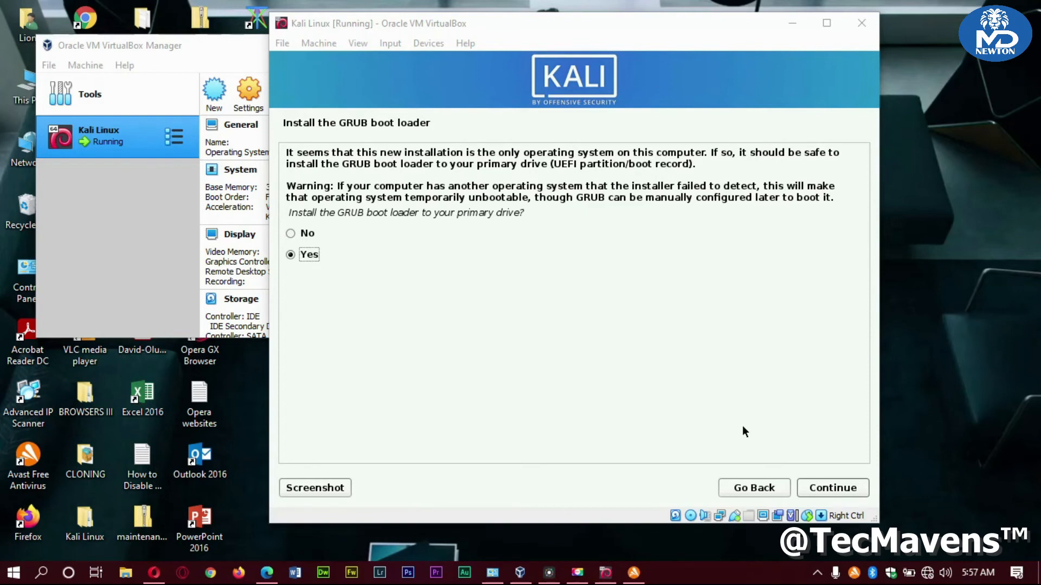
# Agree to install GRUB and put it on the /dev/sda drive
pyautogui.click(832, 489)
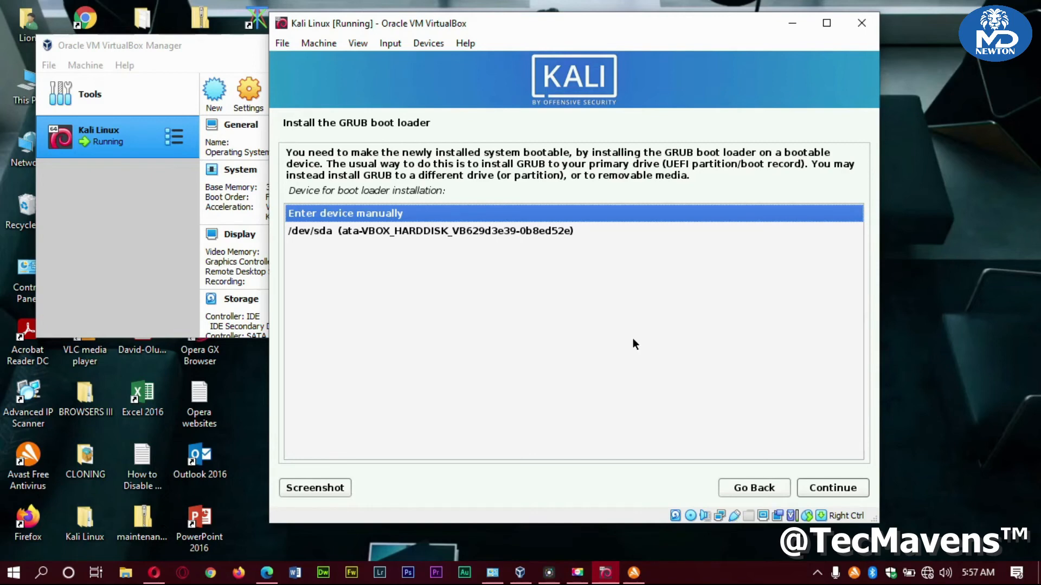
pyautogui.click(504, 229)
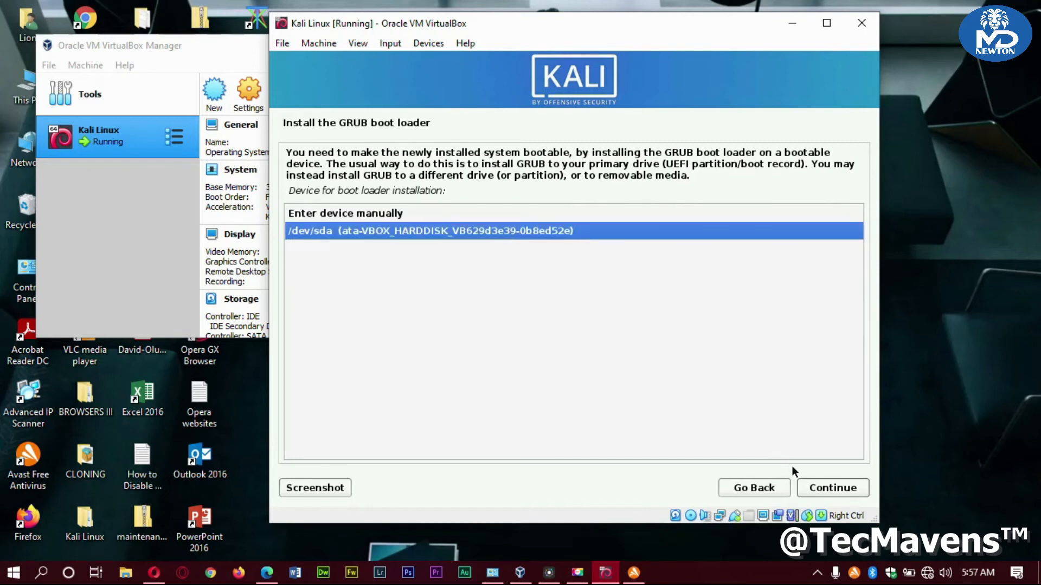
pyautogui.click(820, 493)
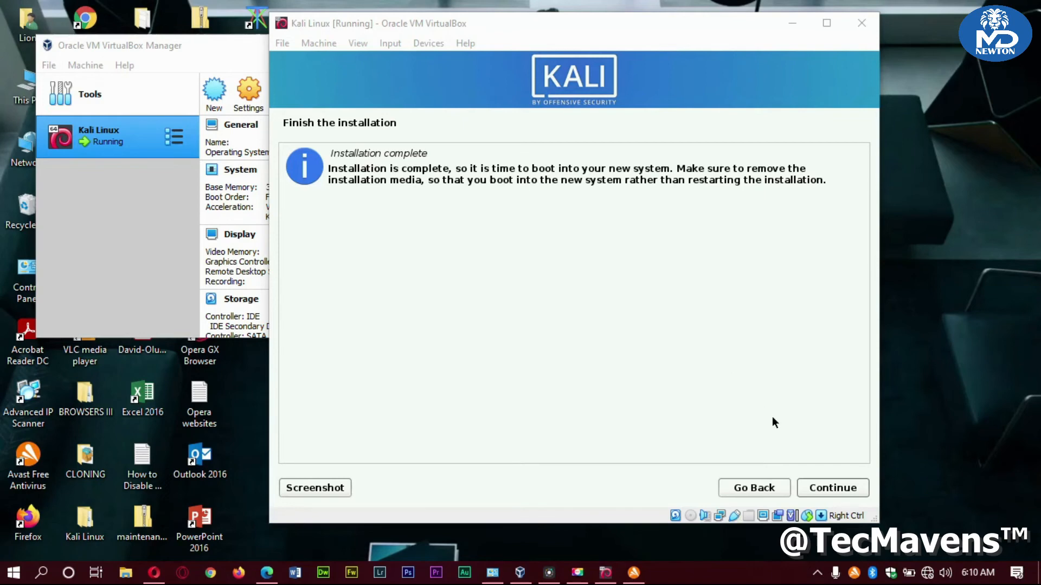
# Finish the installation so the Kali VM reboots
pyautogui.click(824, 490)
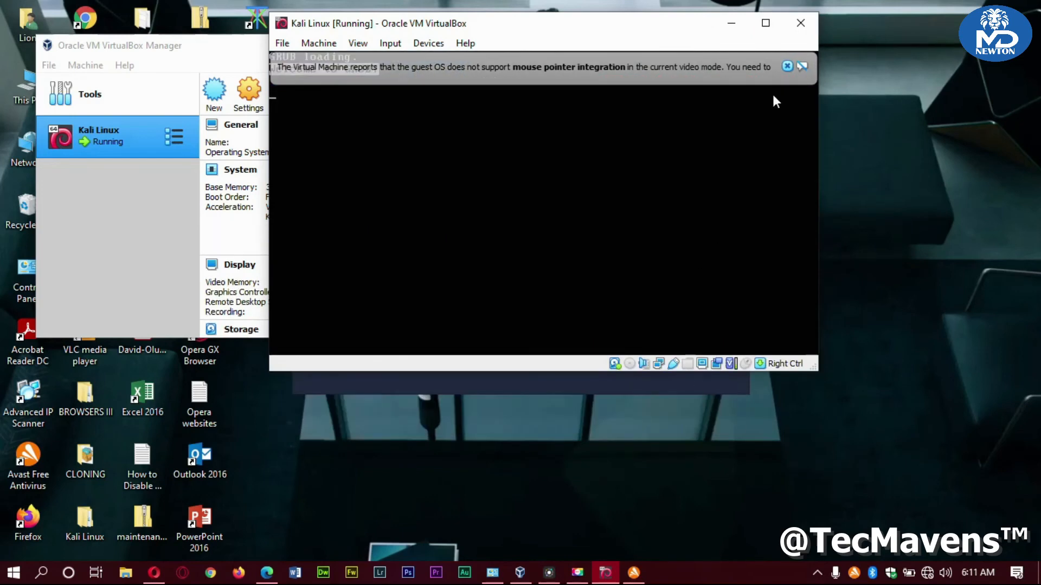
# Dismiss the mouse integration notice, maximize then restore the VM window, and widen it
pyautogui.click(788, 67)
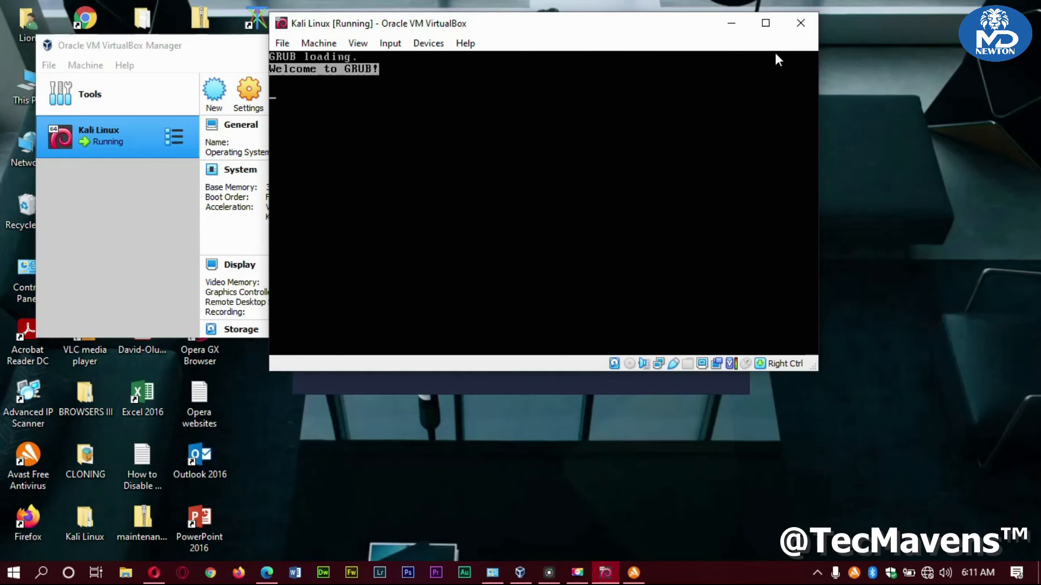
pyautogui.click(766, 23)
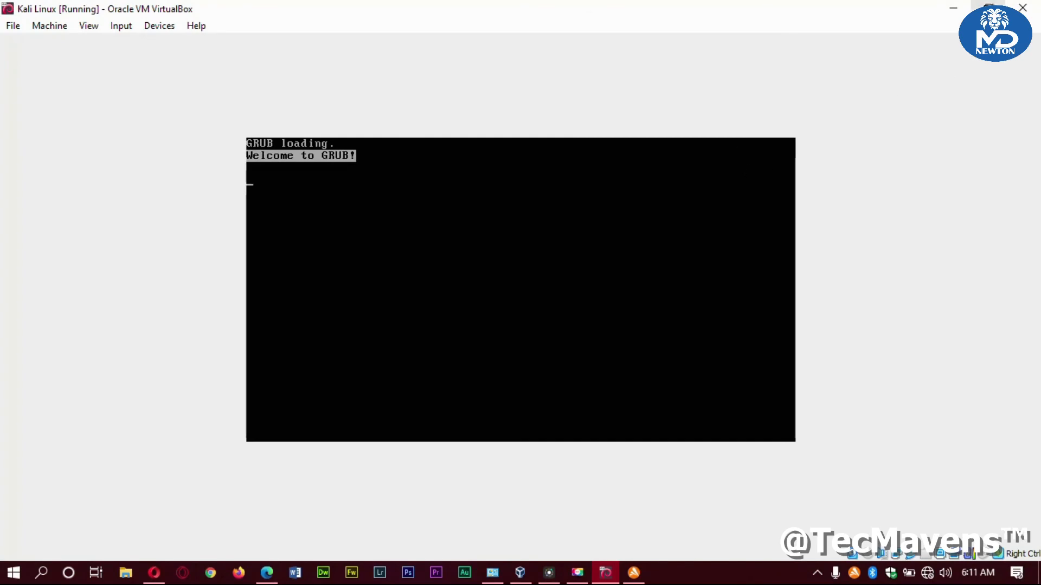
pyautogui.click(987, 7)
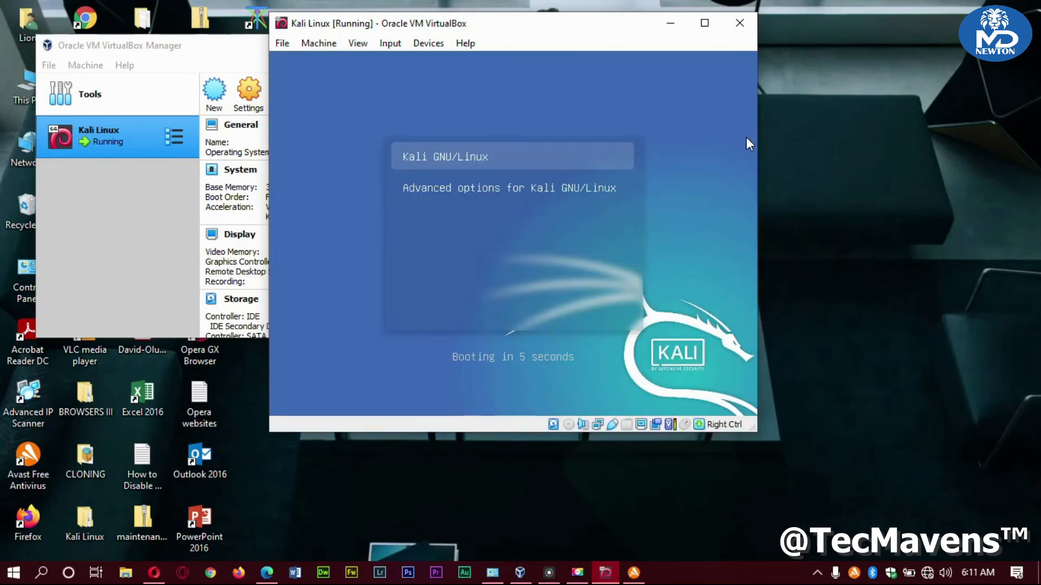
pyautogui.moveTo(757, 137)
pyautogui.mouseDown()
pyautogui.moveTo(873, 128)
pyautogui.moveTo(773, 137)
pyautogui.moveTo(761, 157)
pyautogui.mouseUp()
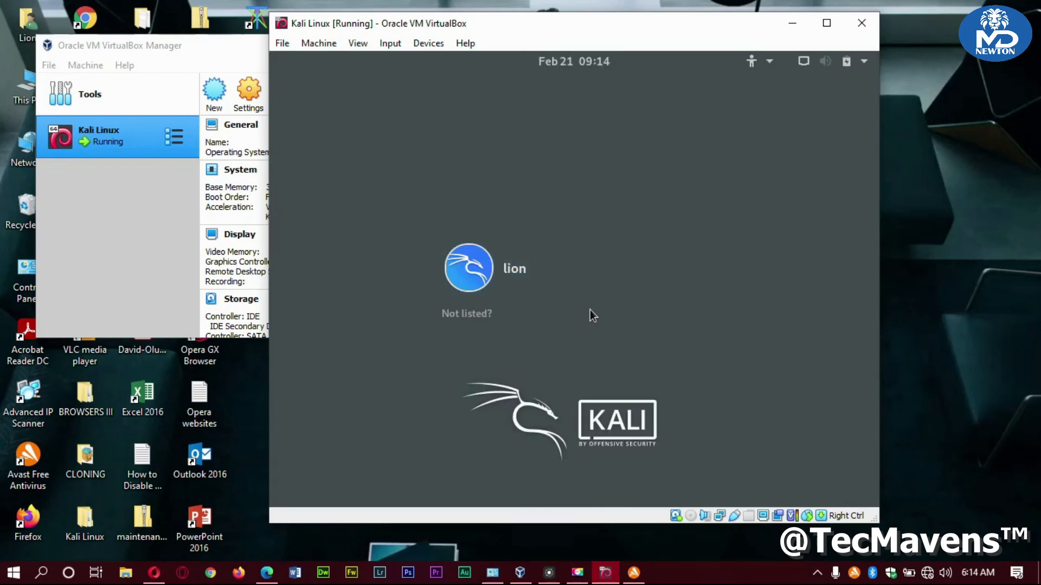
# Select the user account at the Kali login screen and sign in with its password
pyautogui.click(562, 282)
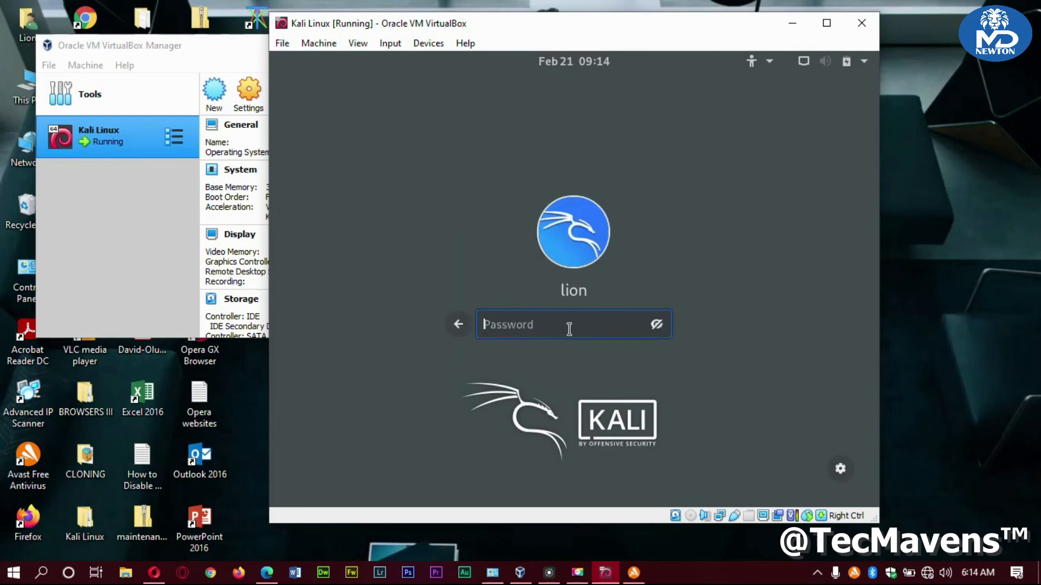
pyautogui.write('••••••••••••')
pyautogui.press('Return')
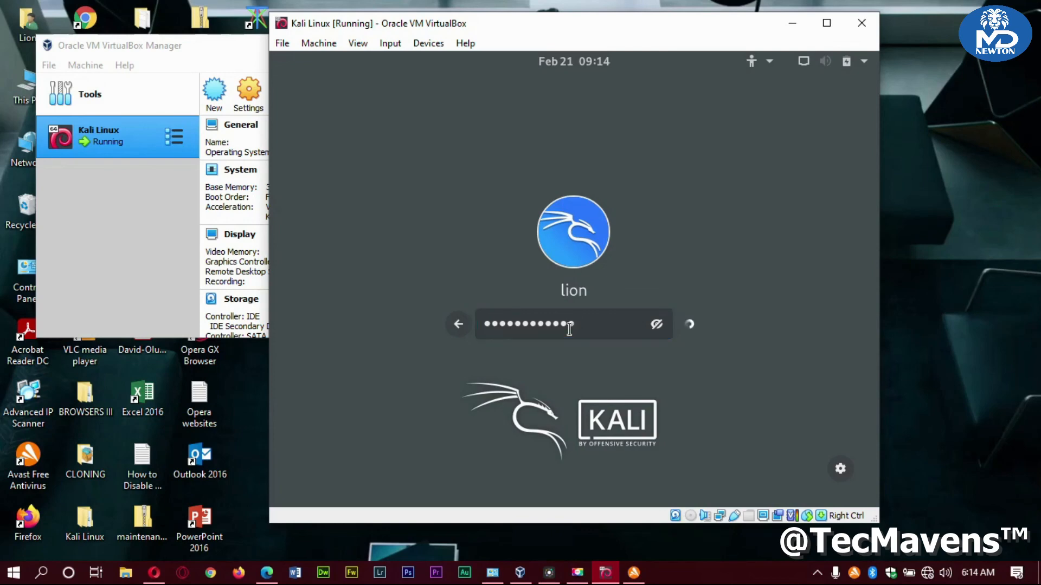